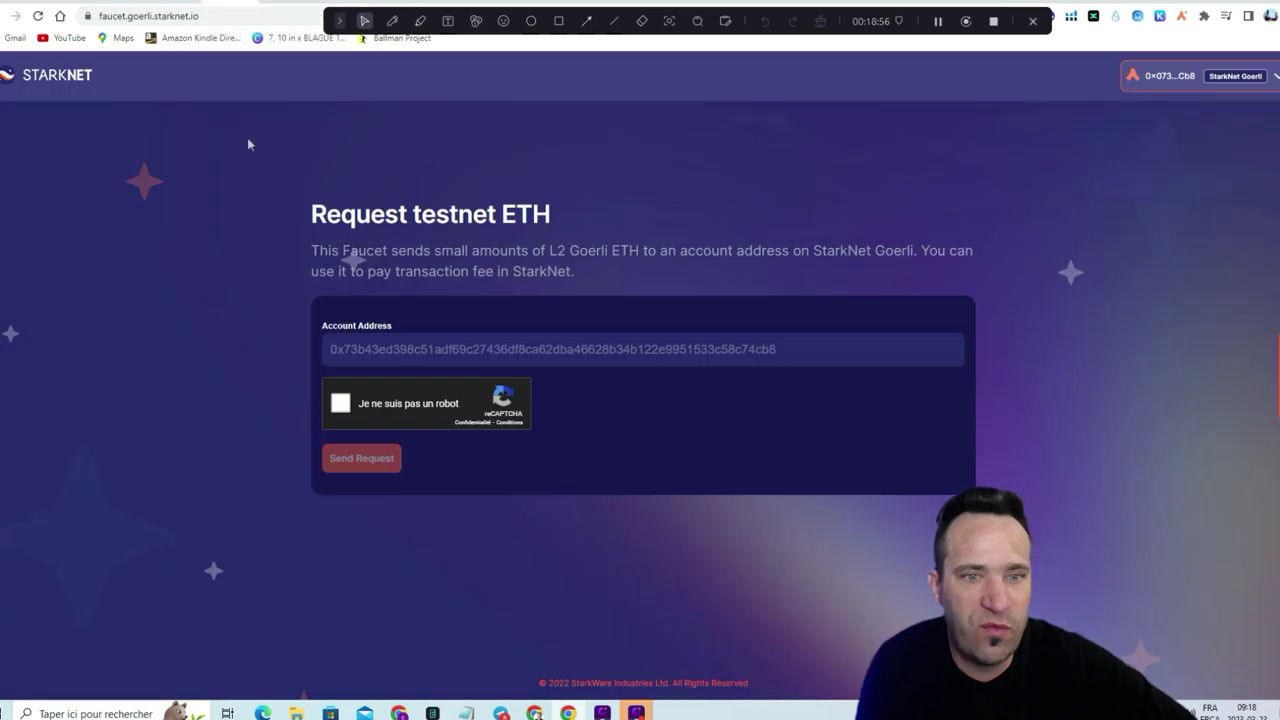
- Look over the StarkNet Ecosystem page and its project directory
left_click(265, 3)
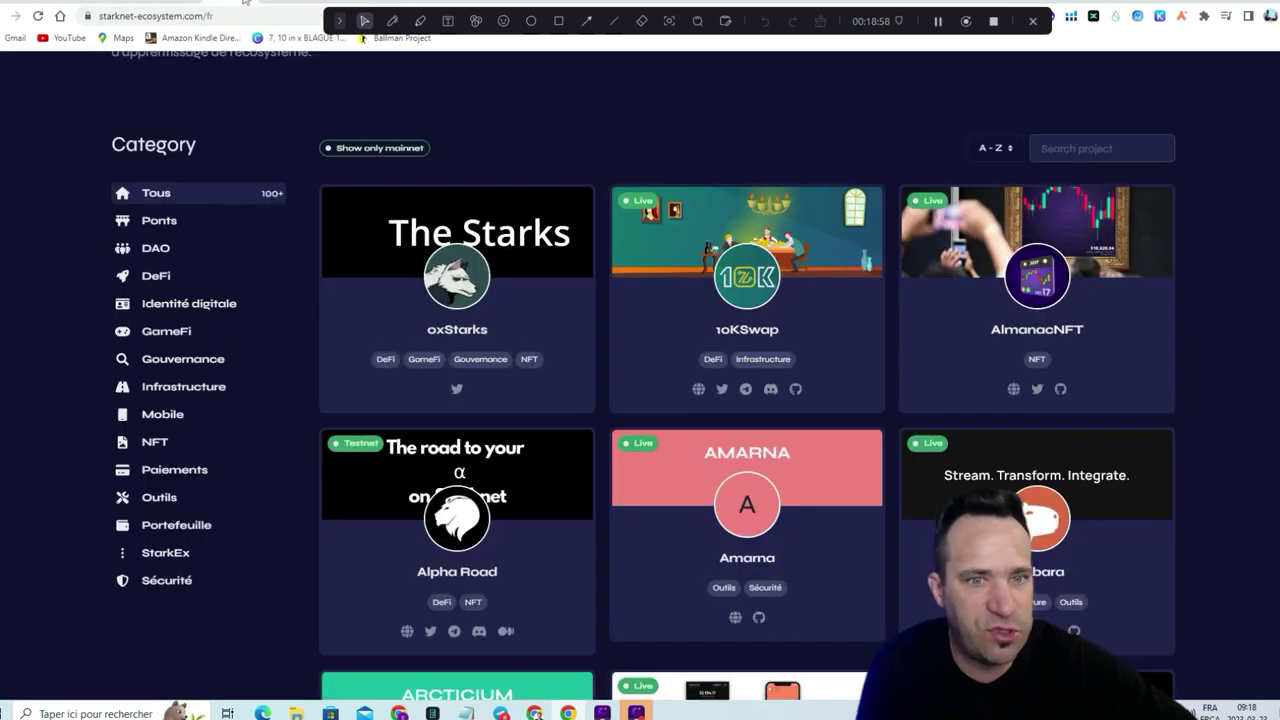
scroll(470, 165, "up", 4)
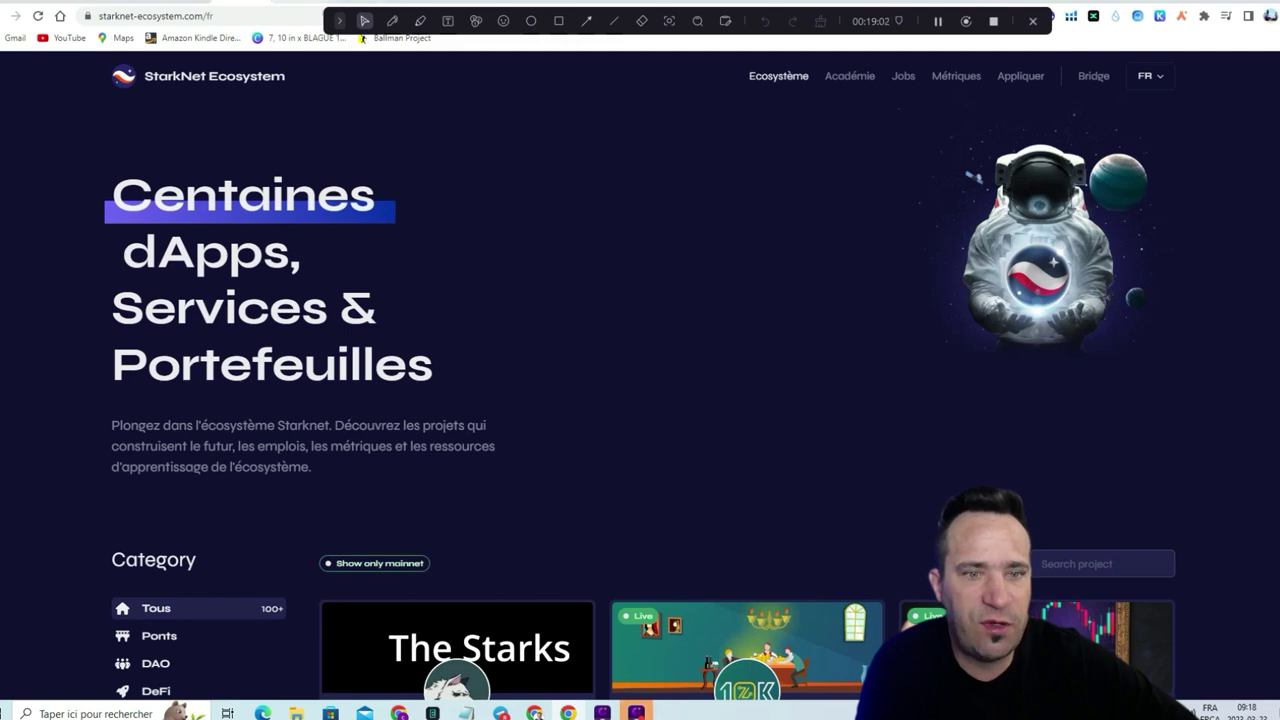
scroll(368, 249, "down", 3)
scroll(624, 278, "up", 3)
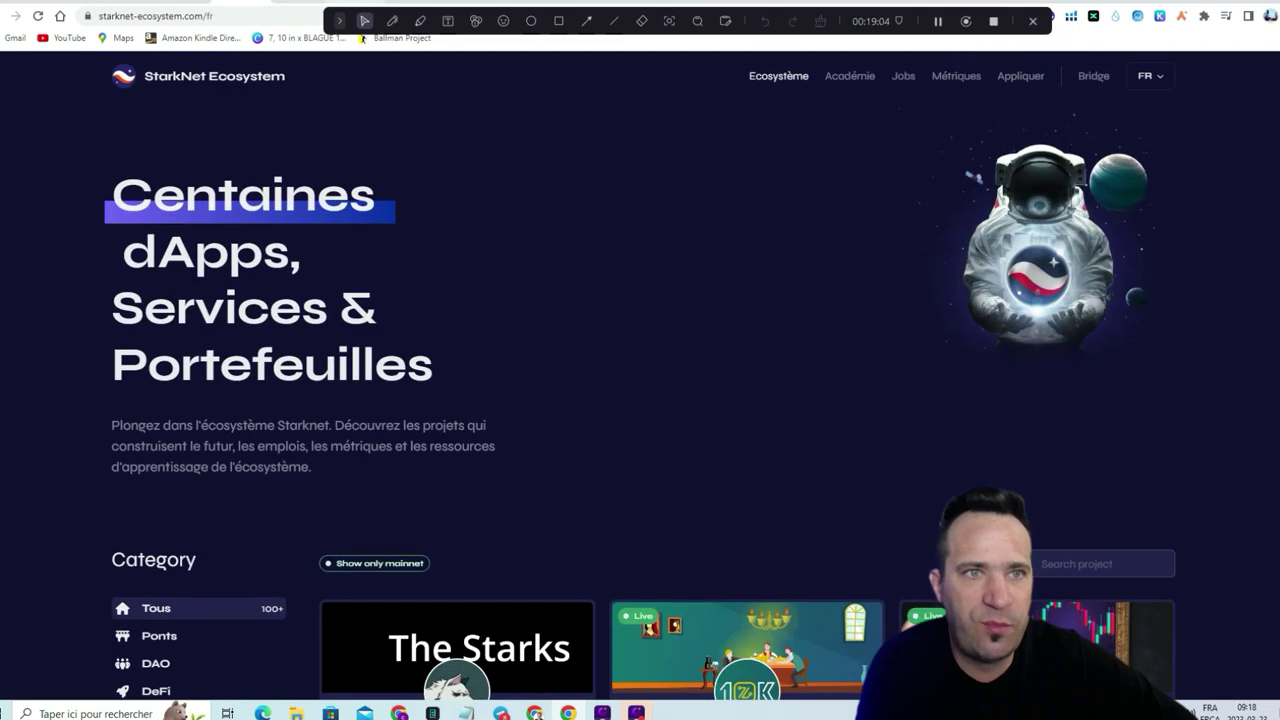
- Review the Argent article's section explaining why both MetaMask and Argent X are needed for StarkNet
left_click(357, 2)
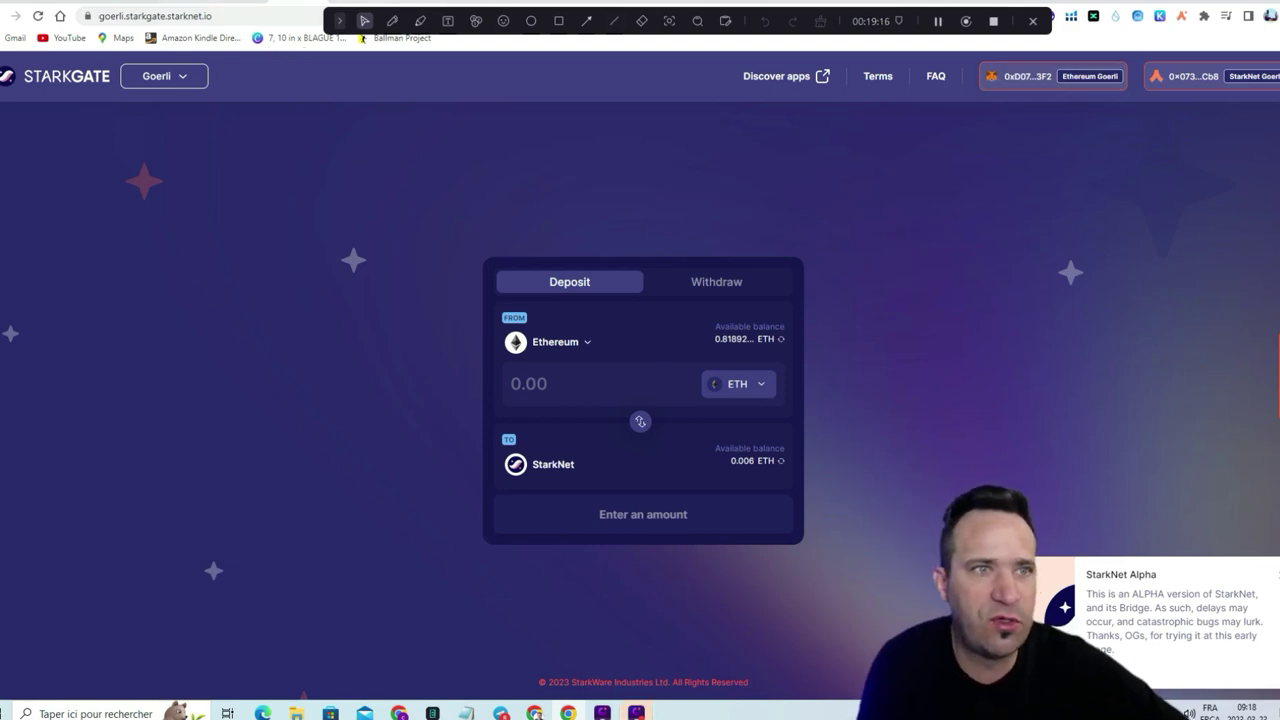
key("ctrl+Tab")
scroll(376, 357, "down", 5)
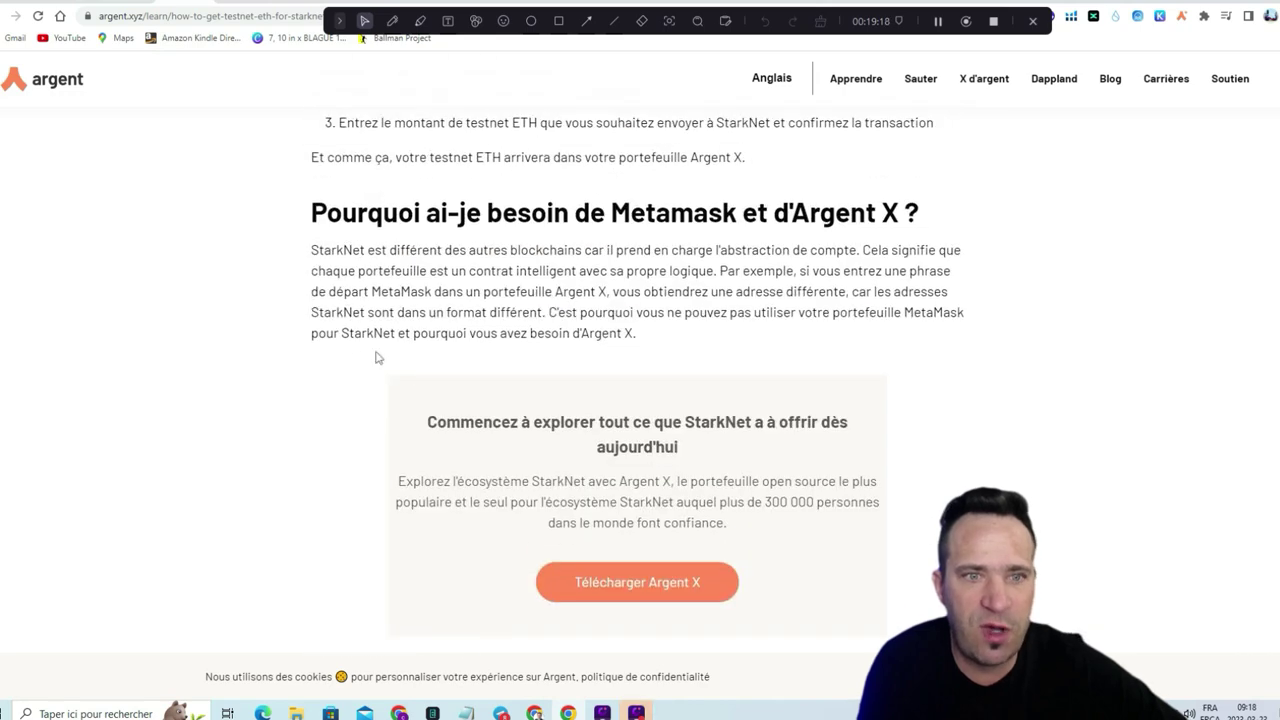
left_click_drag(613, 213, 932, 218)
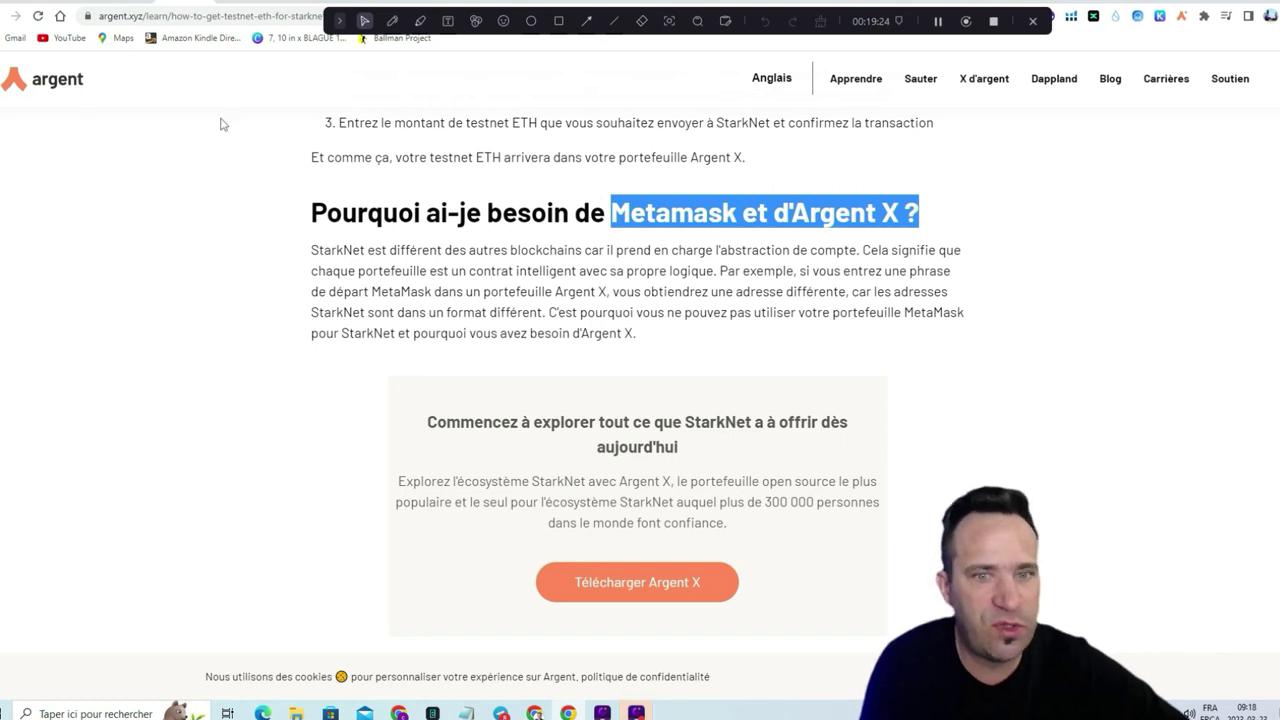
left_click_drag(310, 208, 632, 297)
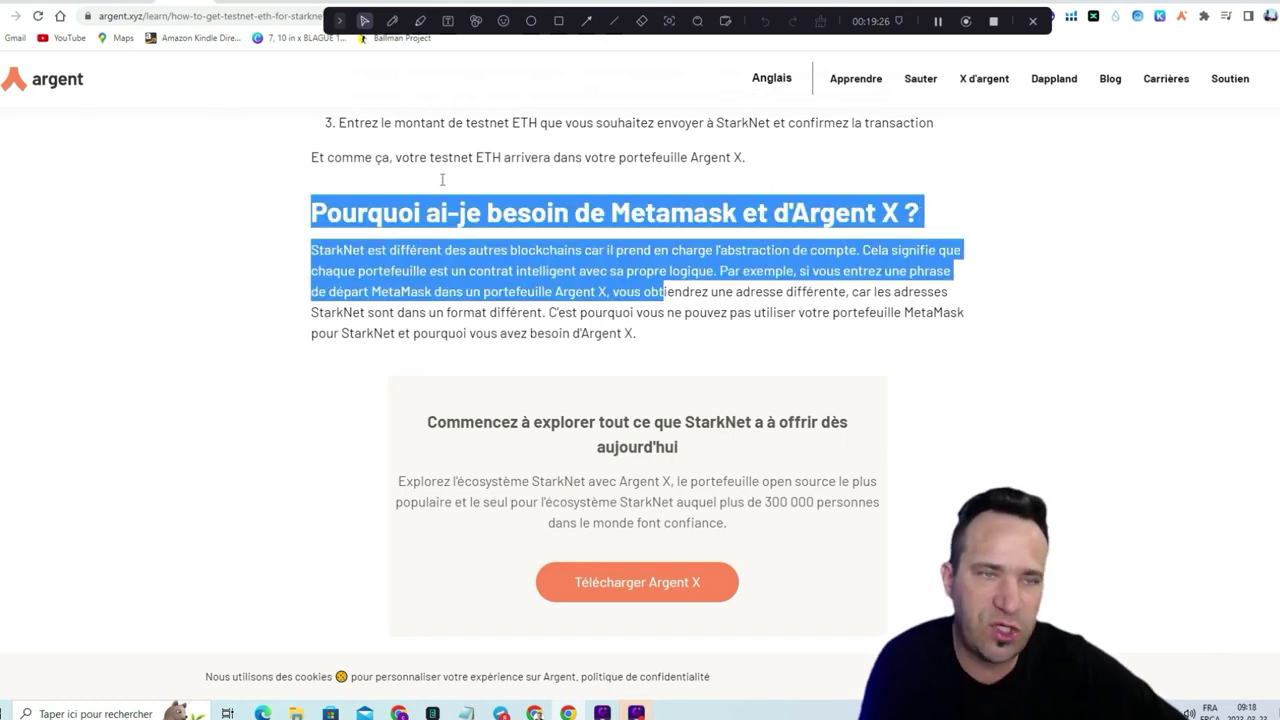
- Return to the StarkGate bridge and check which networks it offers
left_click(242, 2)
key("ctrl+Tab")
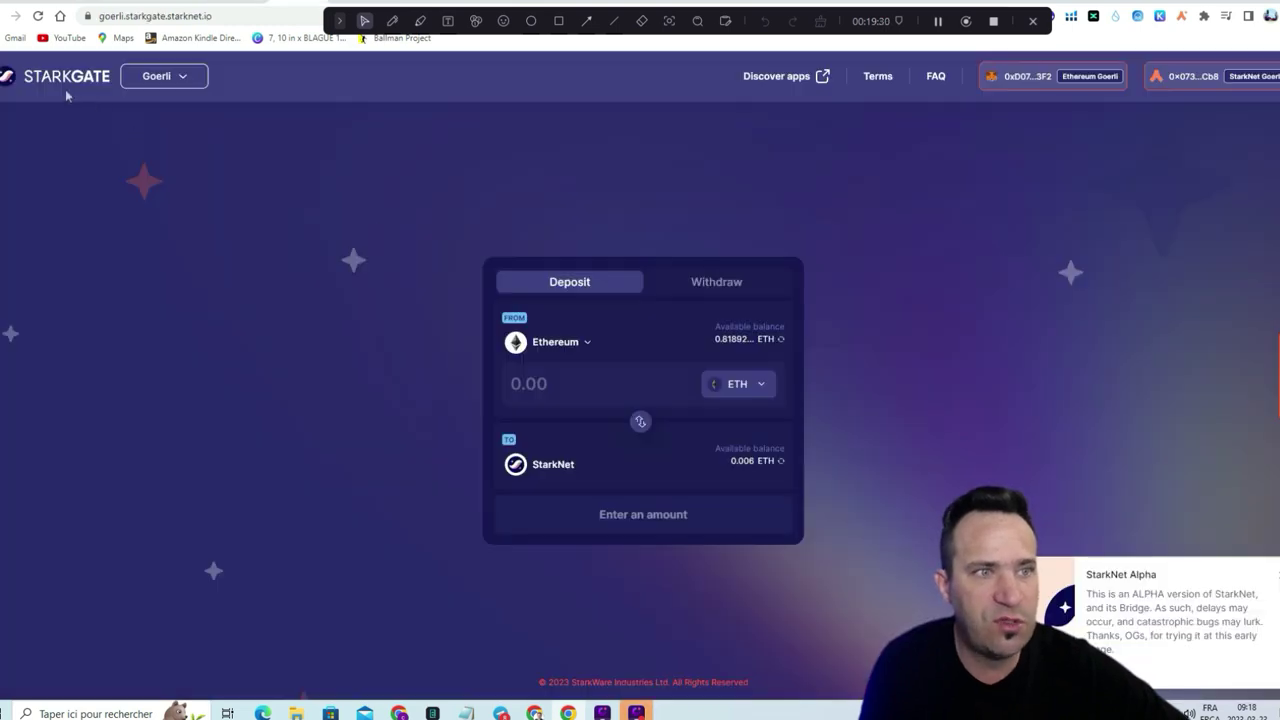
left_click(166, 80)
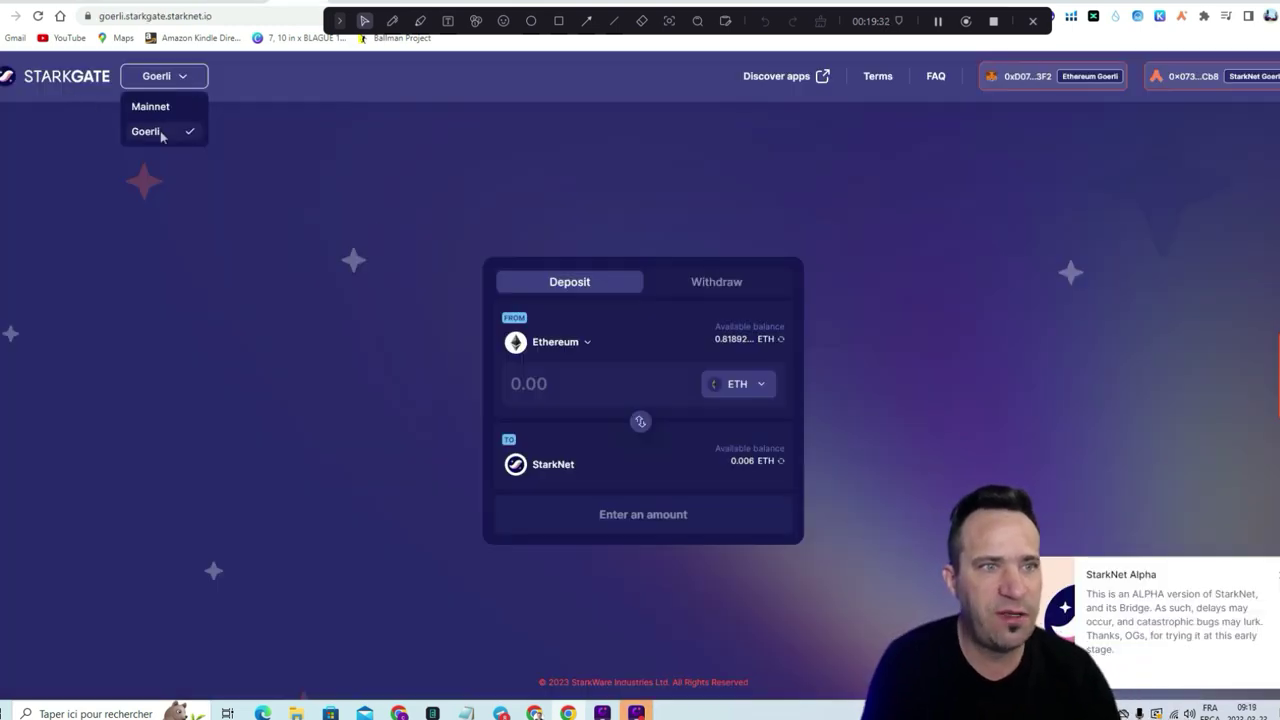
left_click(305, 95)
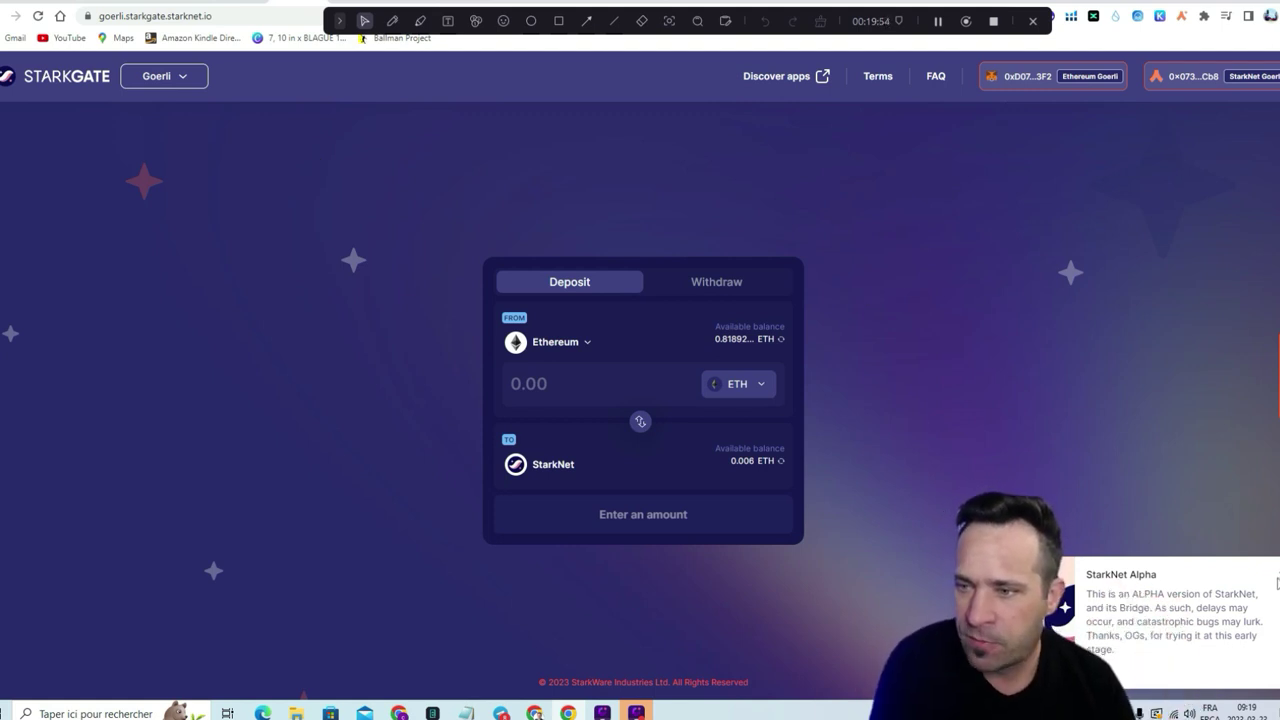
- Dismiss the StarkNet Alpha notice and check the connected Ethereum account's details before returning to the deposit form
left_click(1277, 582)
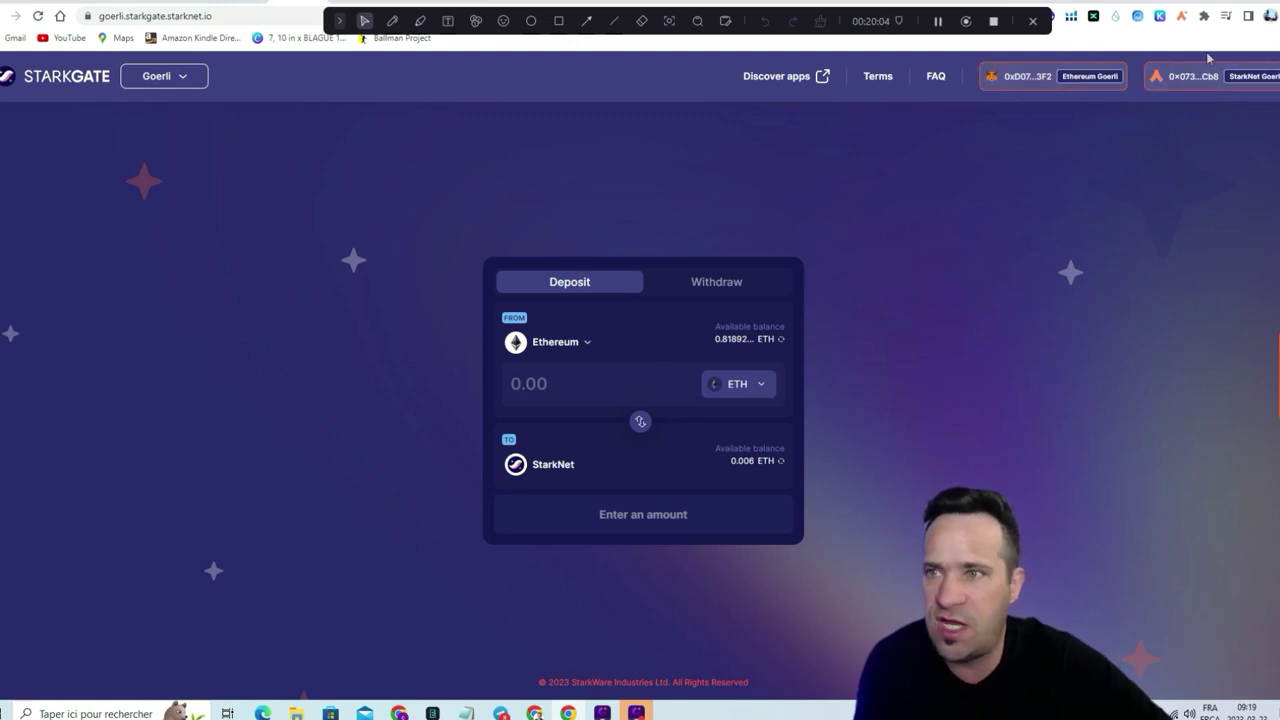
left_click(1027, 86)
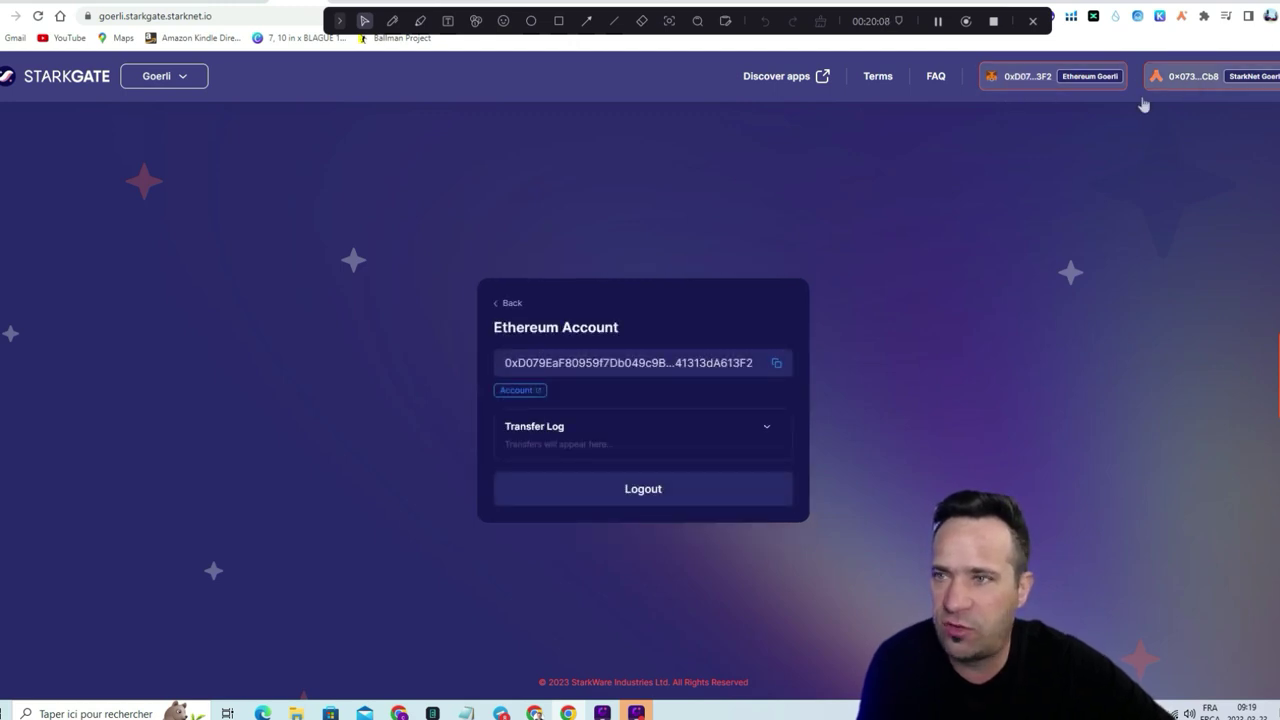
left_click(508, 304)
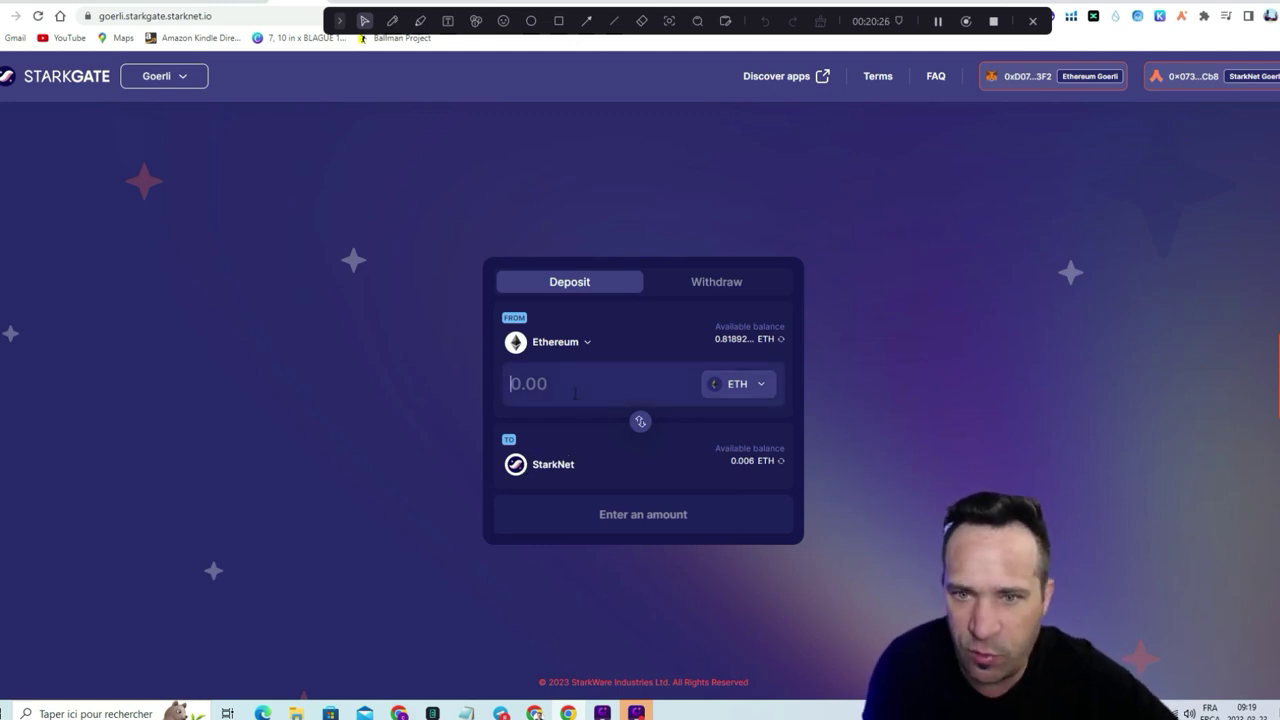
- Deposit 0.02 ETH from Ethereum to StarkNet and confirm the transaction in MetaMask
type("0.02")
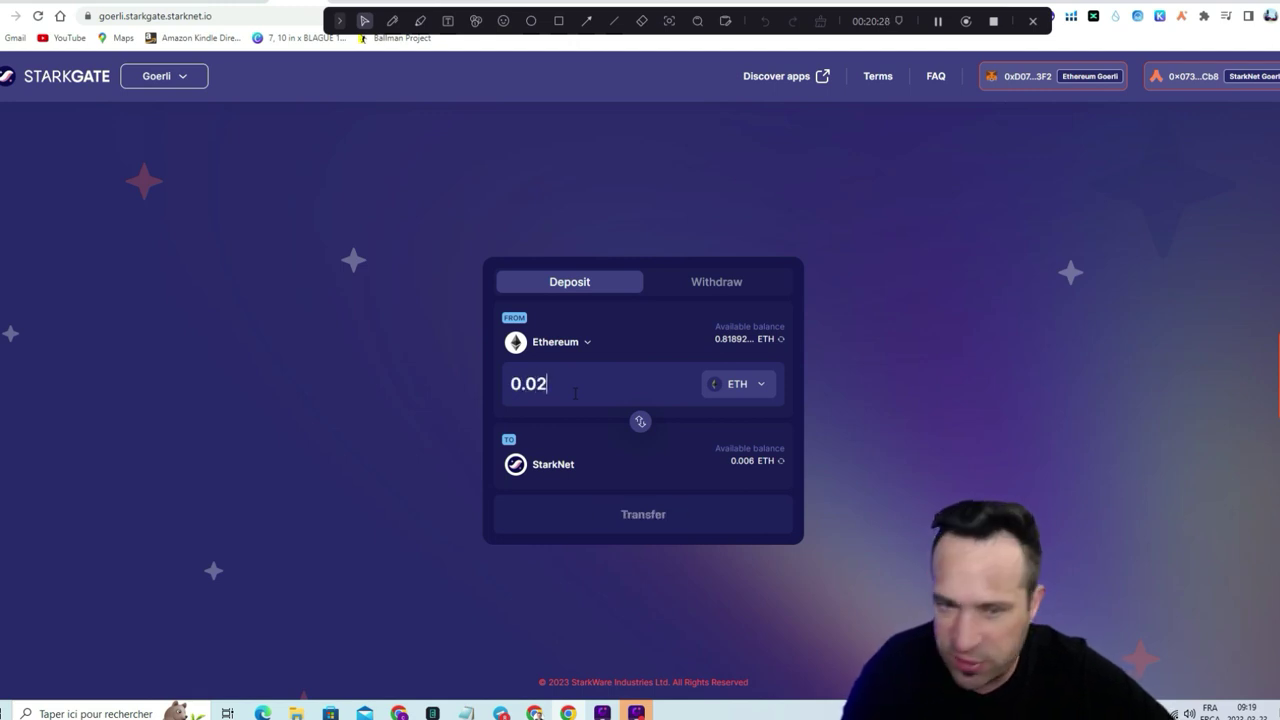
left_click(640, 511)
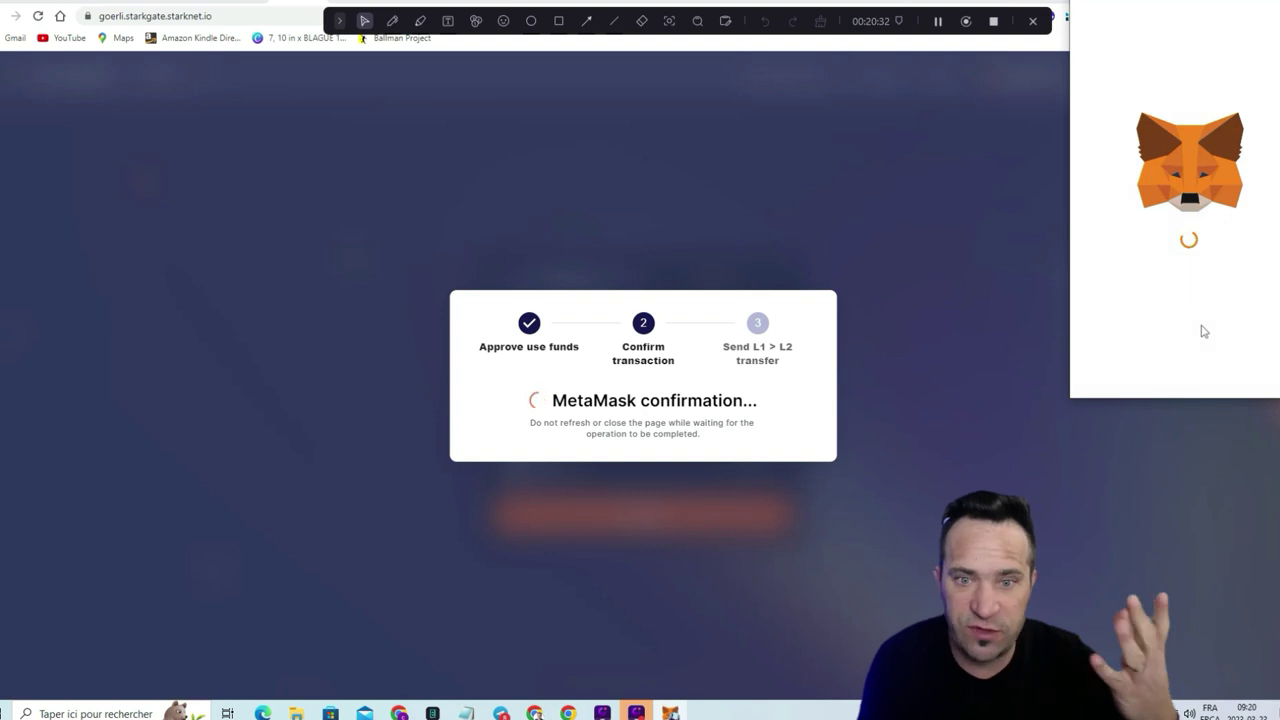
scroll(1210, 277, "down", 3)
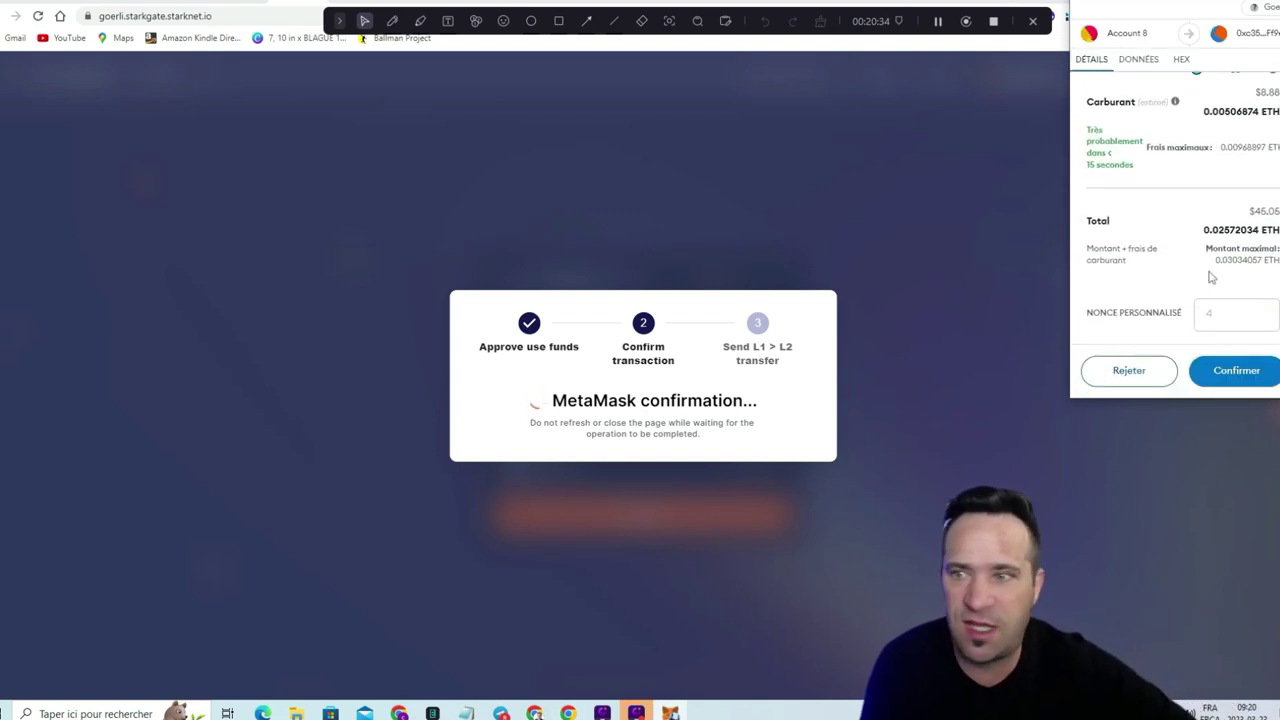
left_click(1232, 376)
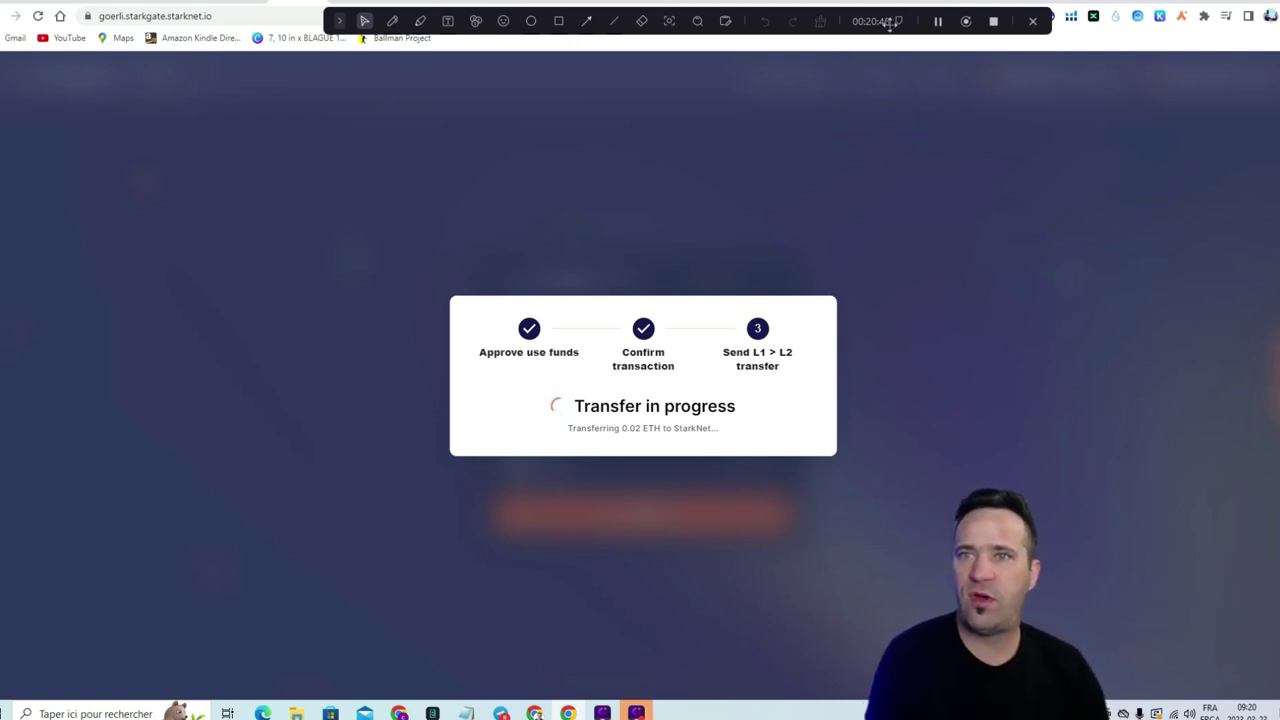
- Check the StarkGate deposit in MetaMask's activity and close the bridge's transaction summary once the transfer is sent
left_click_drag(889, 22, 832, 10)
left_click(1026, 18)
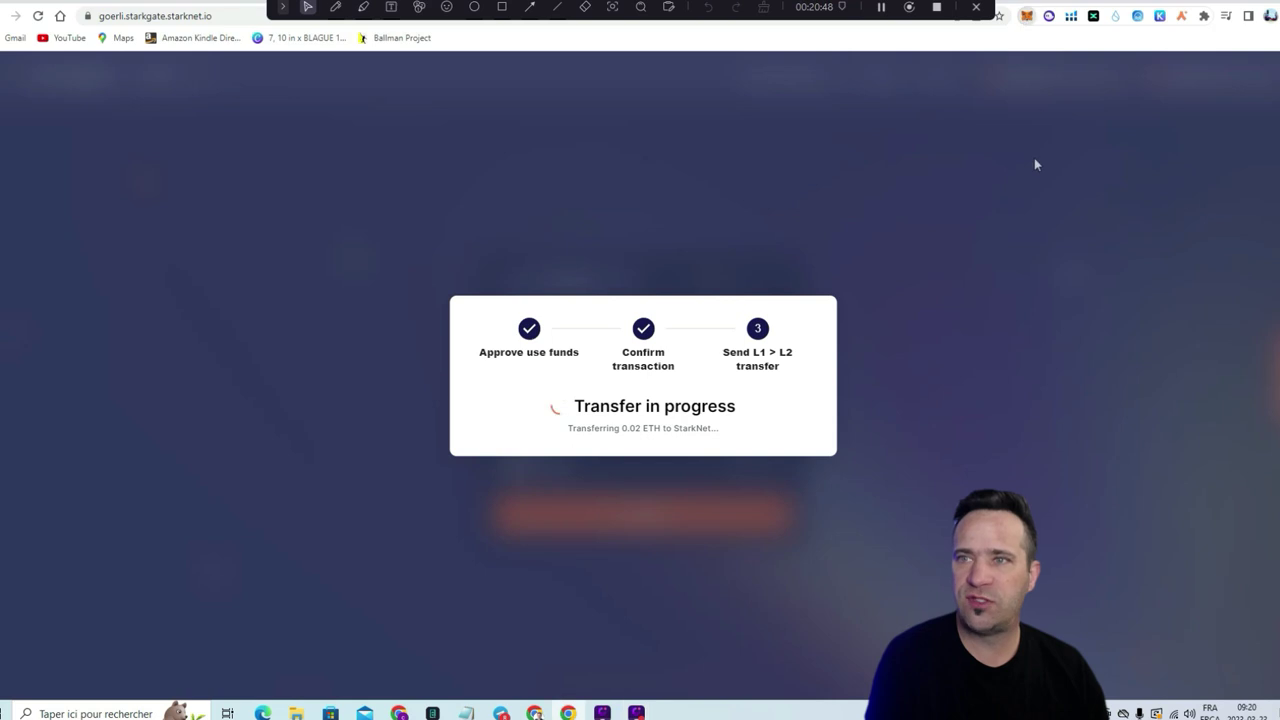
scroll(941, 310, "down", 1)
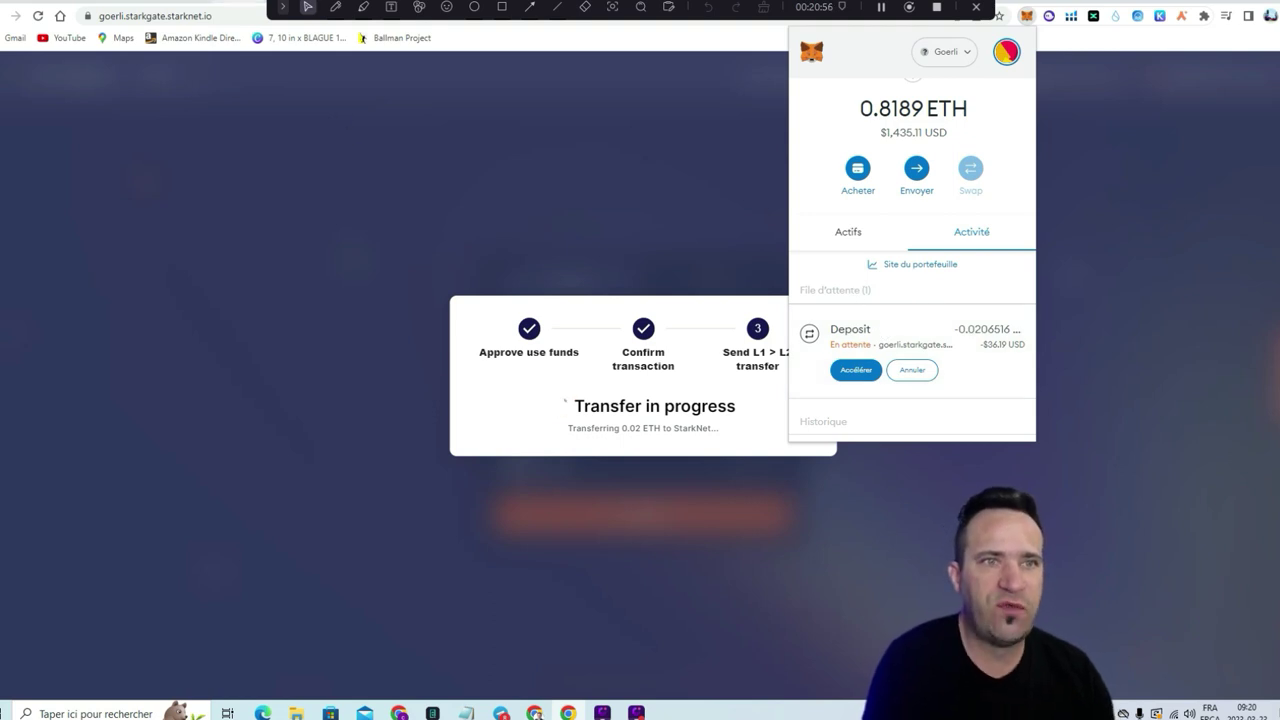
key("ctrl+Tab")
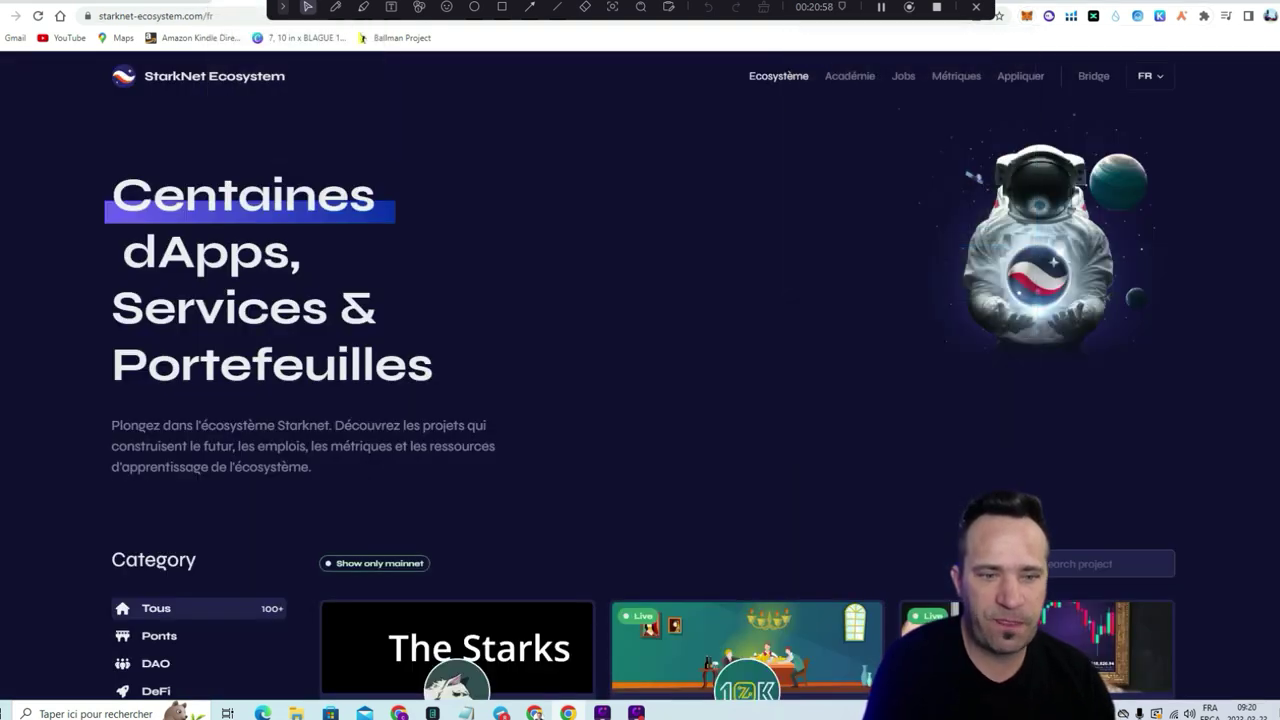
left_click(353, 5)
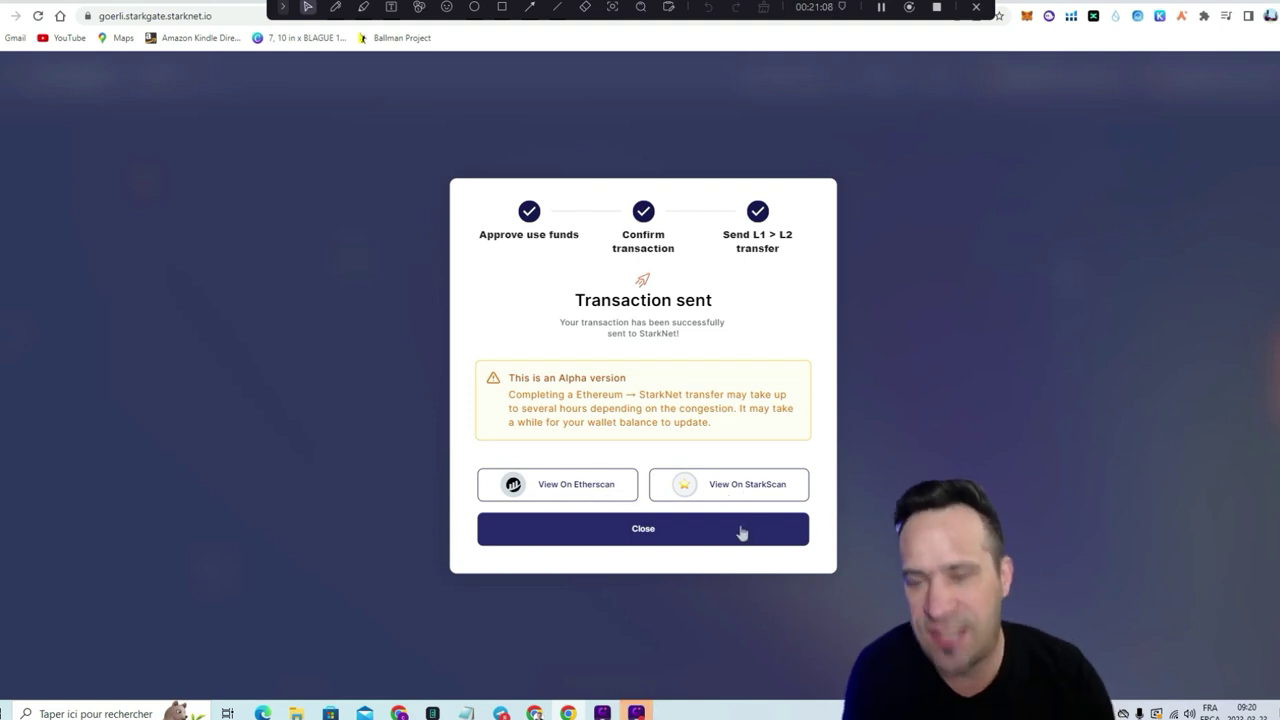
left_click(703, 540)
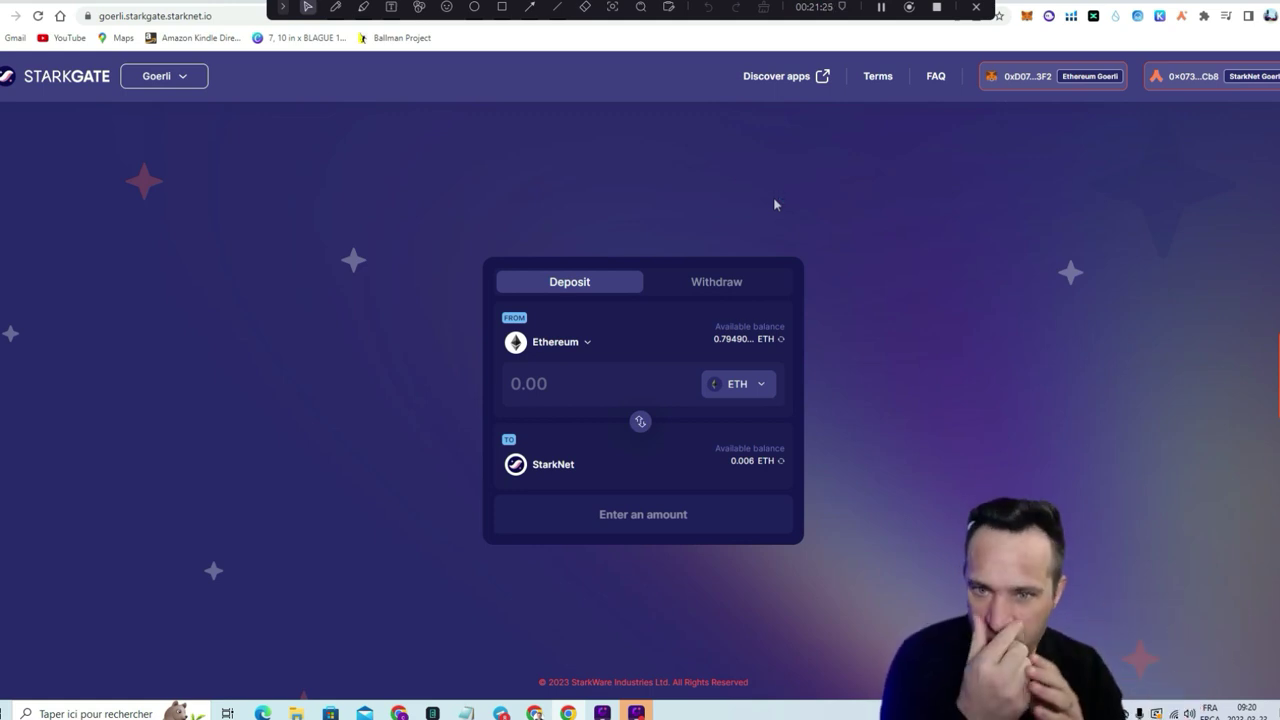
- Discover apps from StarkGate and open the Alpha Road project's website from the StarkNet Ecosystem directory
left_click(770, 78)
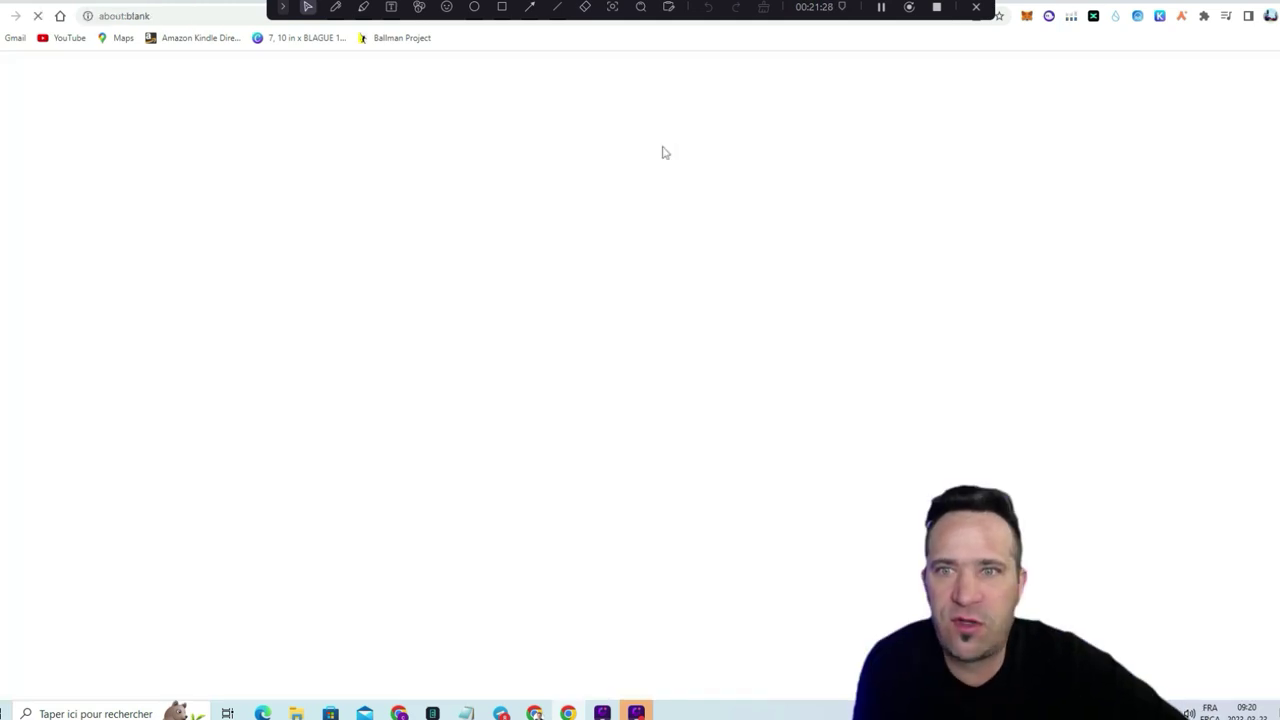
scroll(511, 180, "down", 5)
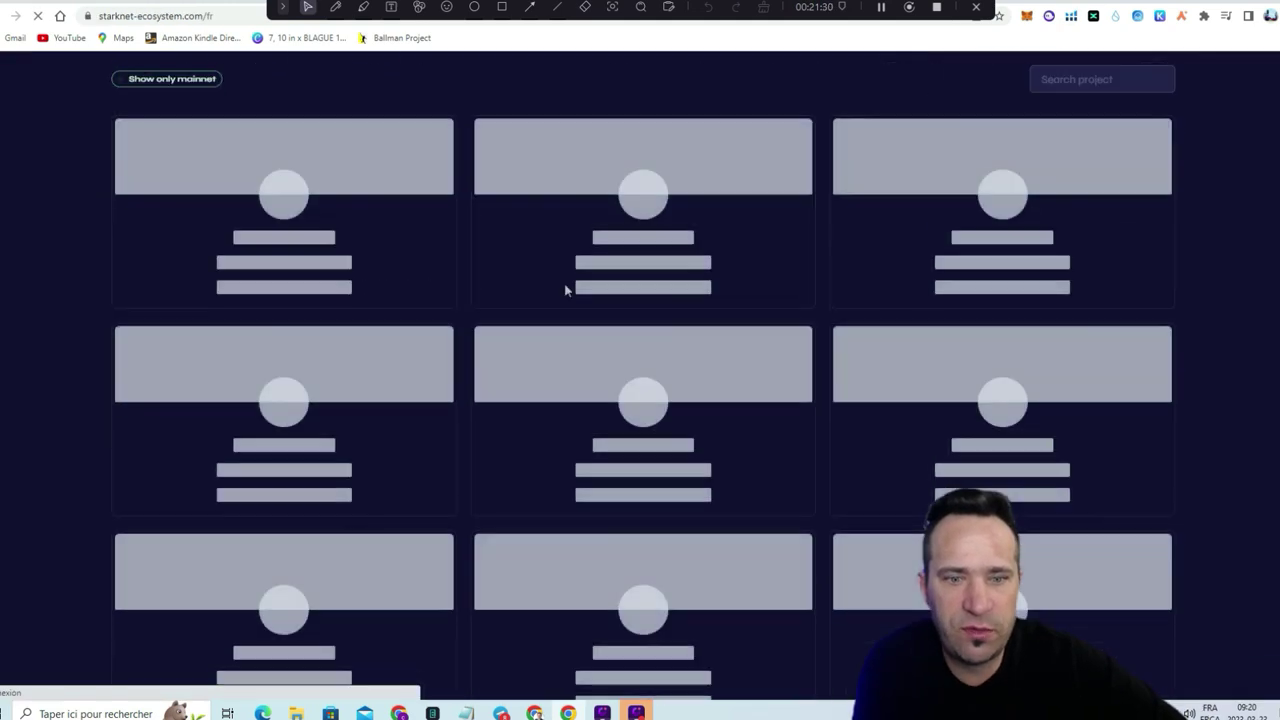
scroll(470, 235, "up", 3)
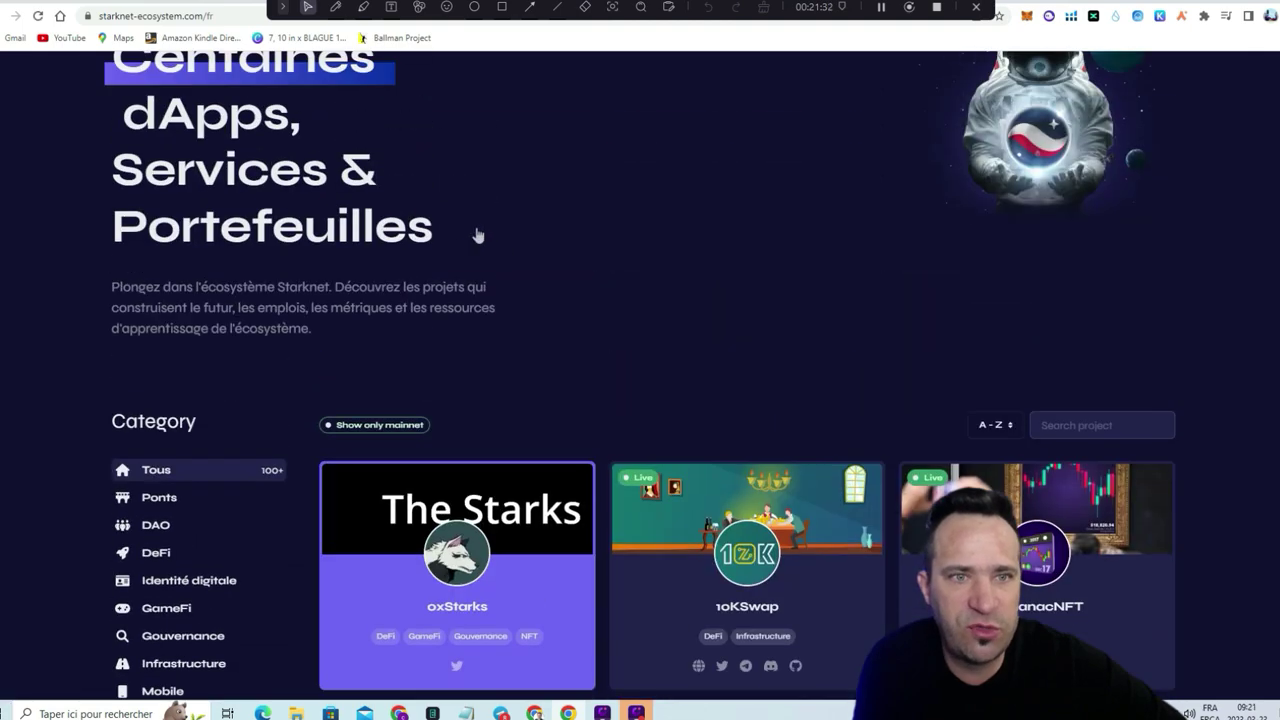
scroll(500, 237, "down", 2)
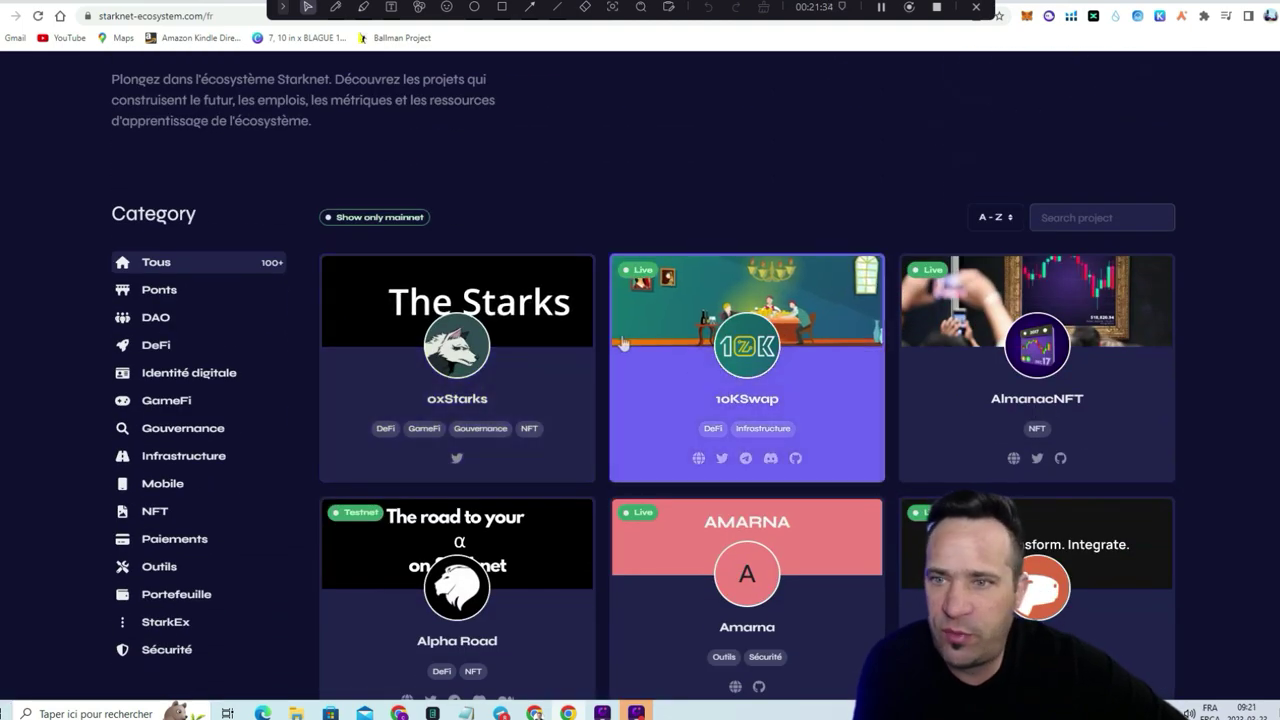
scroll(600, 343, "down", 2)
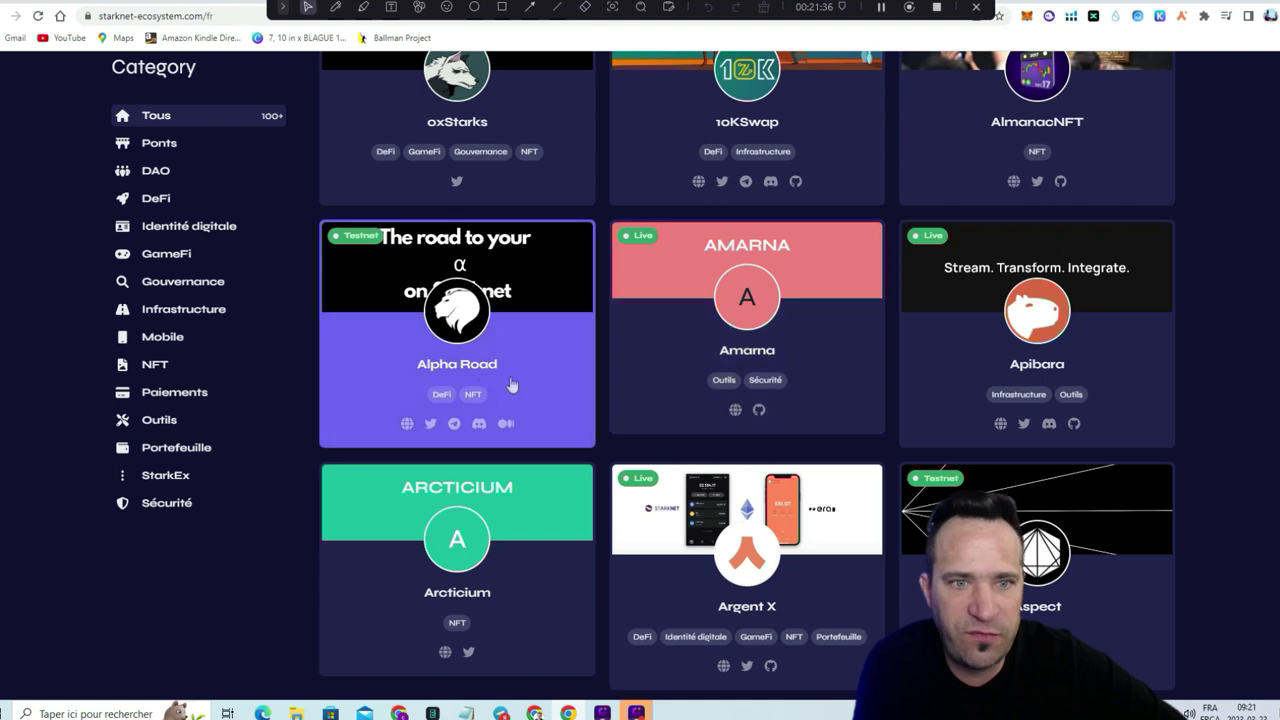
left_click(516, 350)
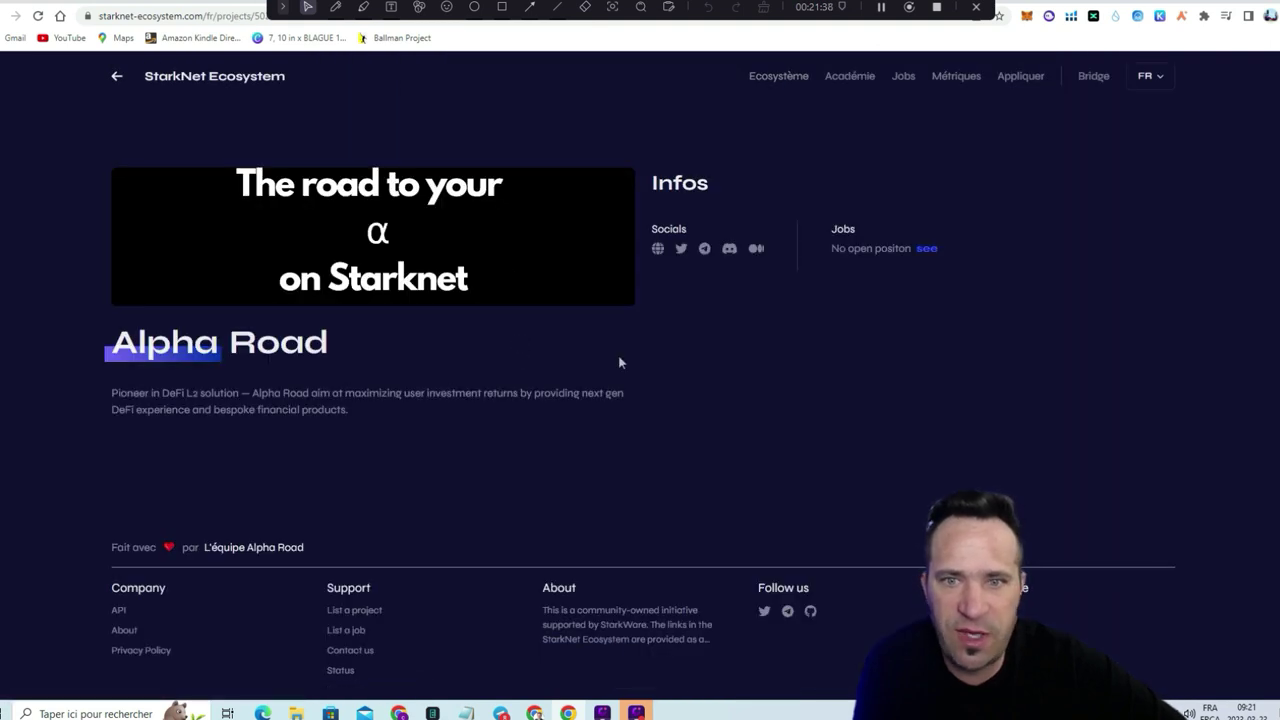
left_click(658, 250)
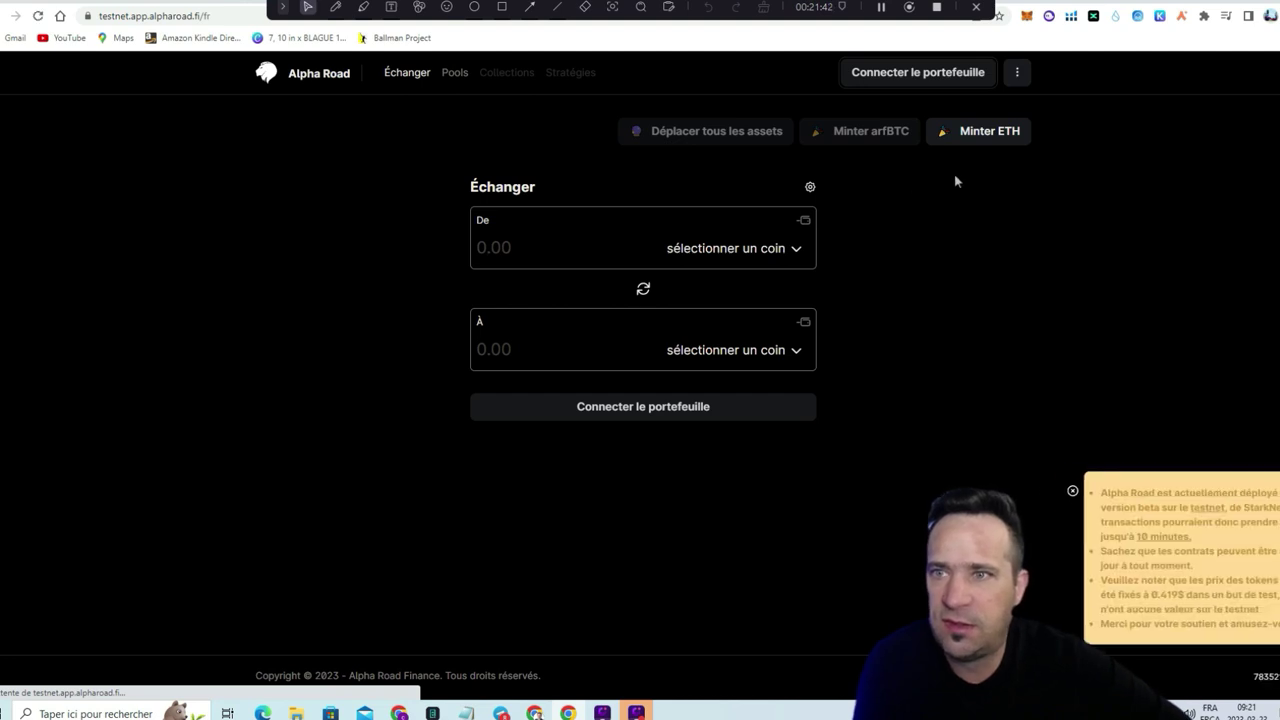
- Connect Account 1 of the Argent X wallet to the Alpha Road testnet app
left_click(943, 78)
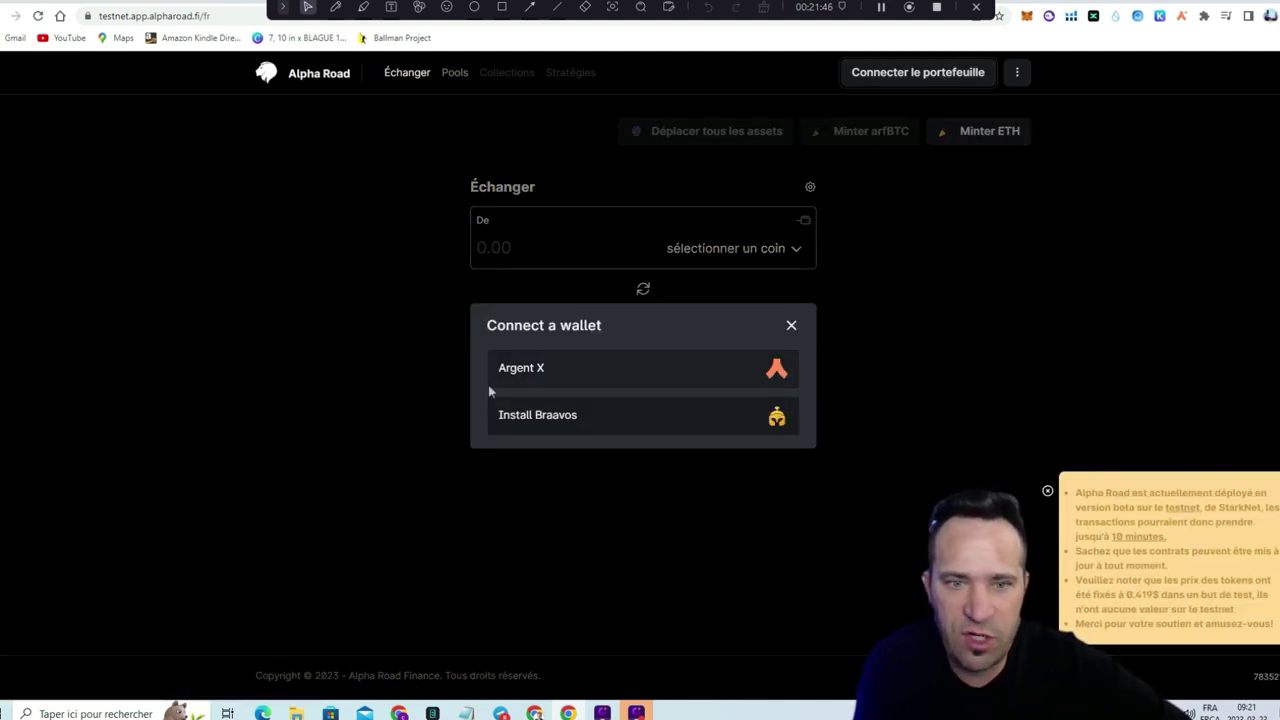
left_click(566, 374)
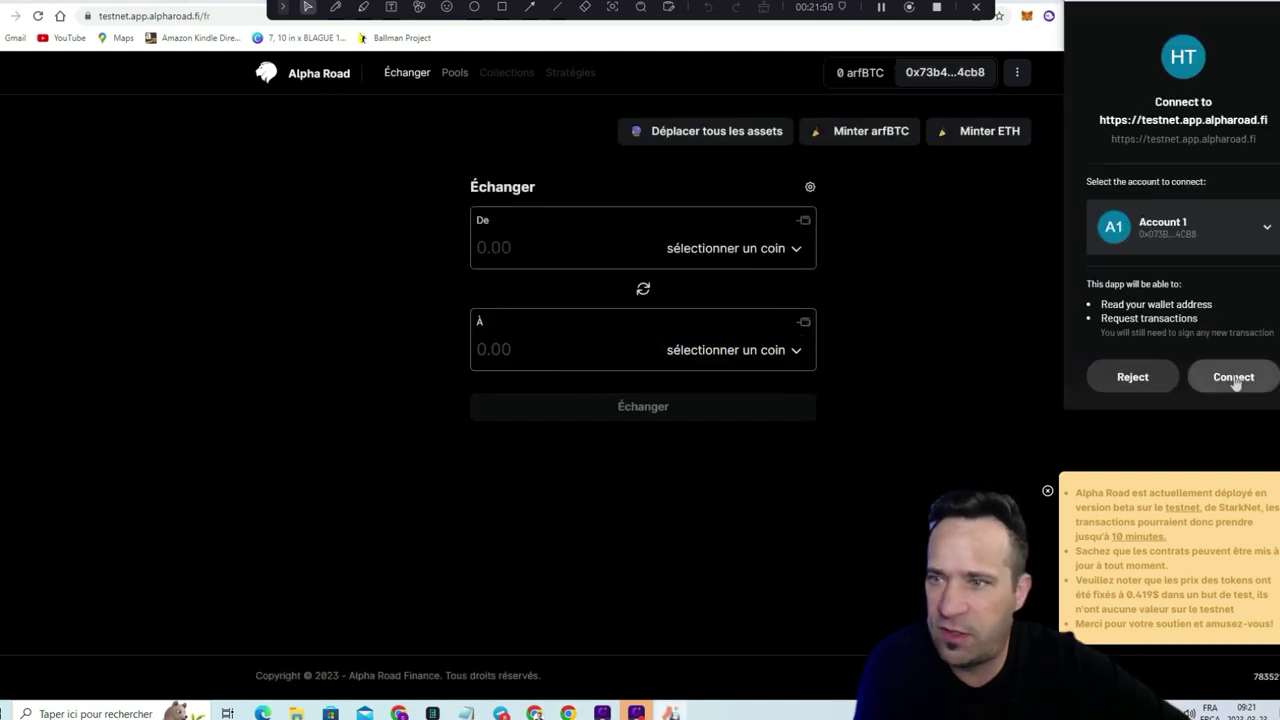
left_click(1234, 380)
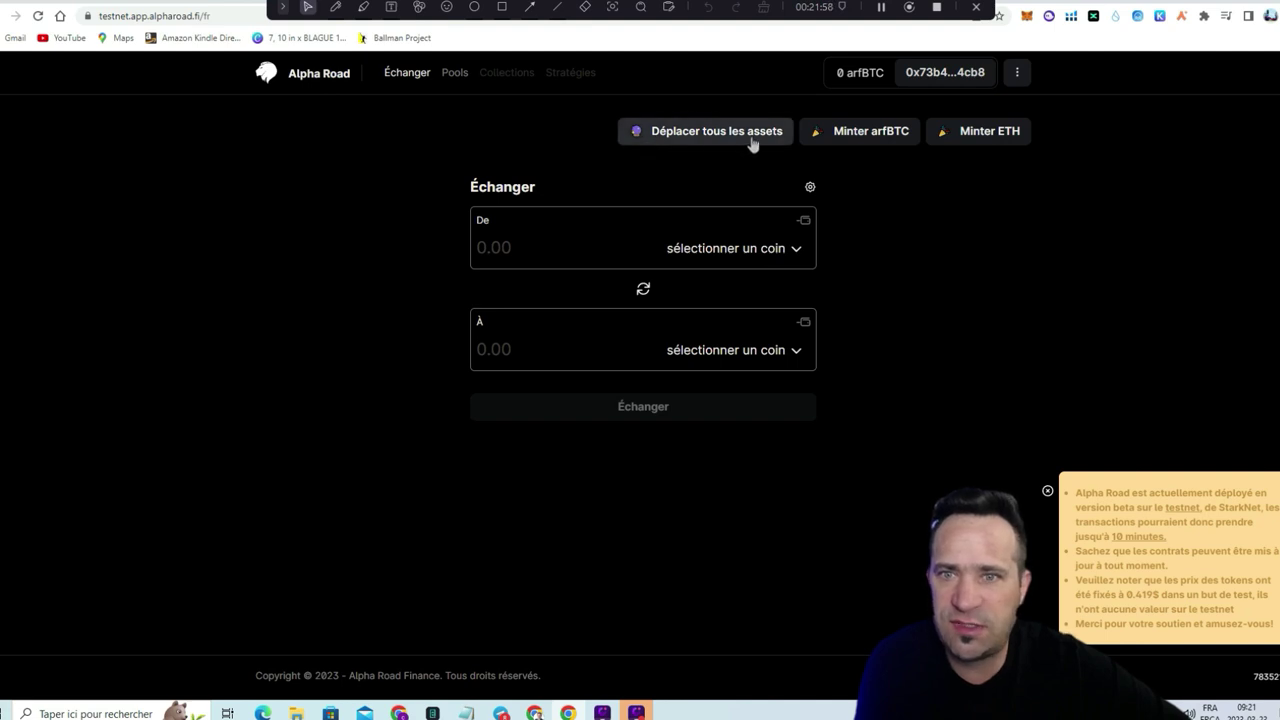
- Mint arfBTC on Alpha Road with confirmation in Argent X, and open its ETH minting faucet
left_click(849, 143)
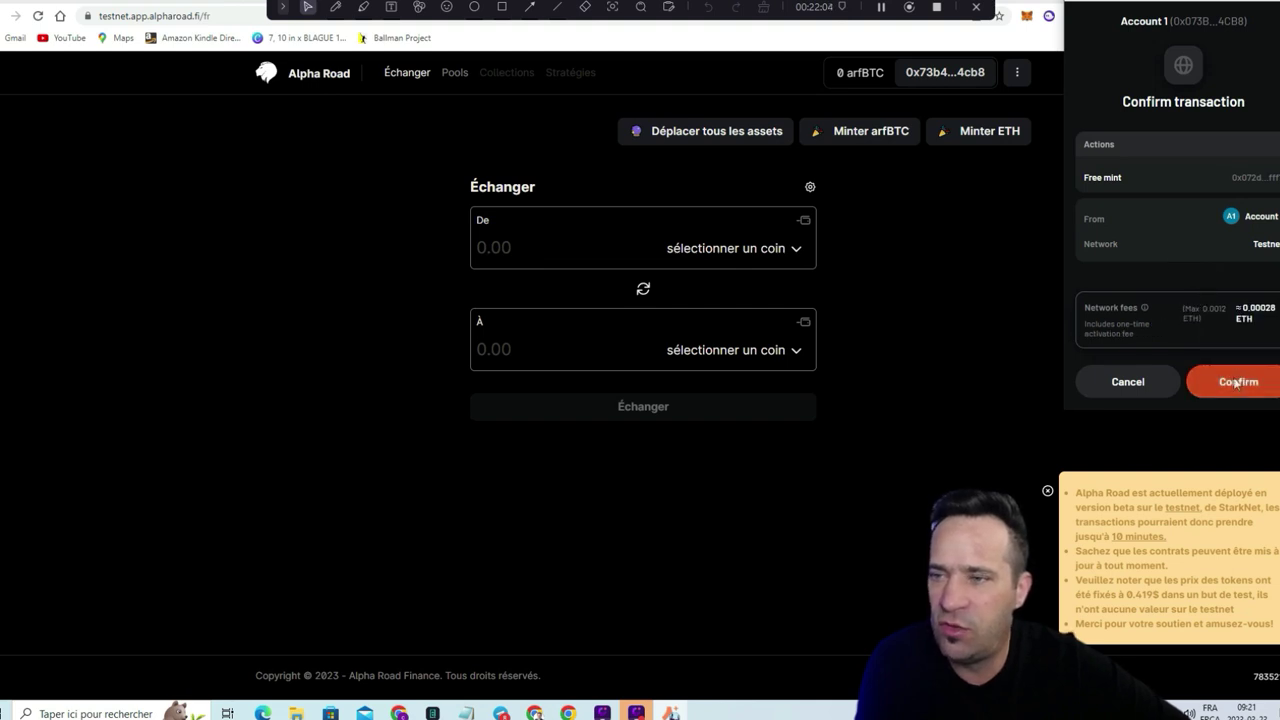
left_click(1236, 382)
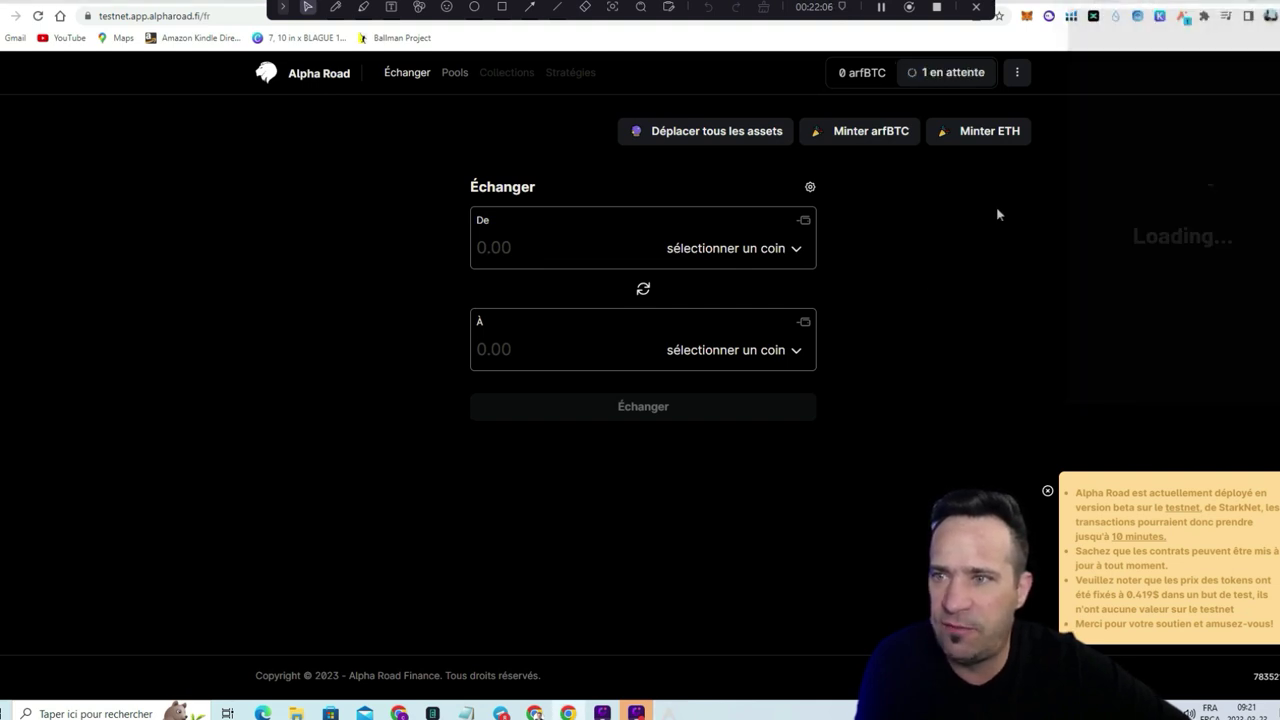
left_click(980, 137)
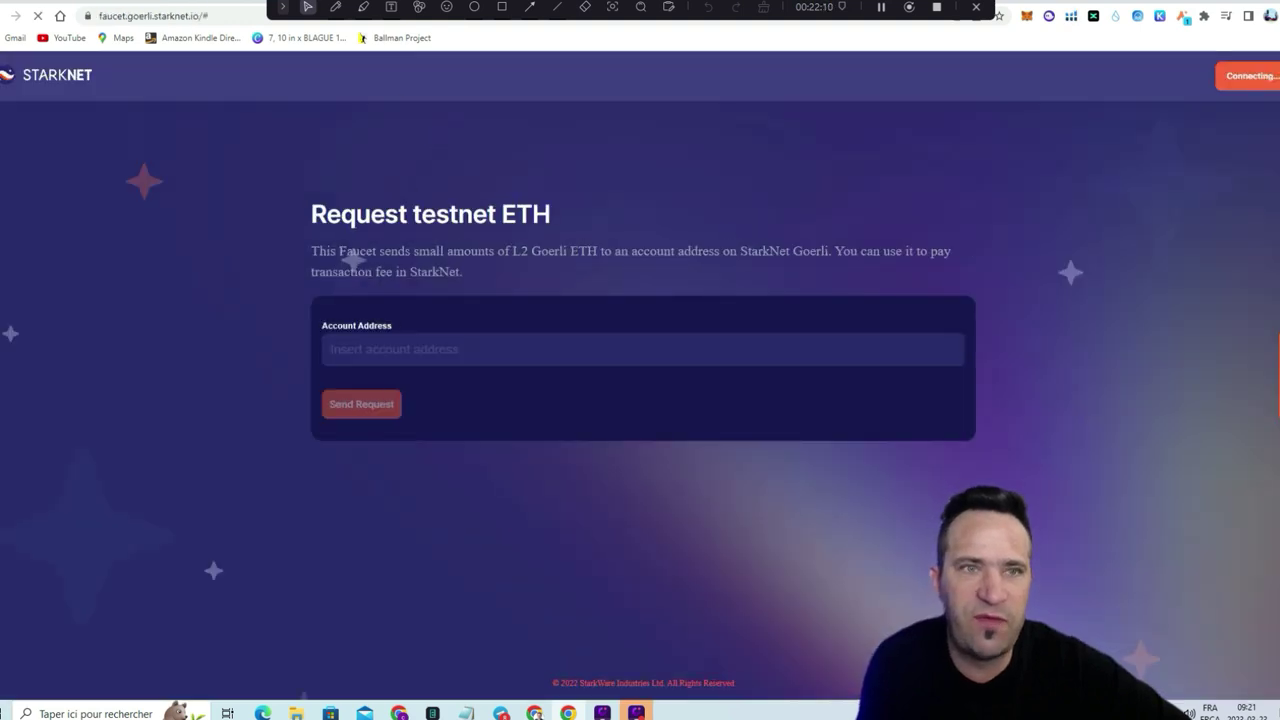
- Close the ETH faucet and set up an Alpha Road swap of 25% of the ETH balance (0.0015 ETH) into ASTR
key("ctrl+w")
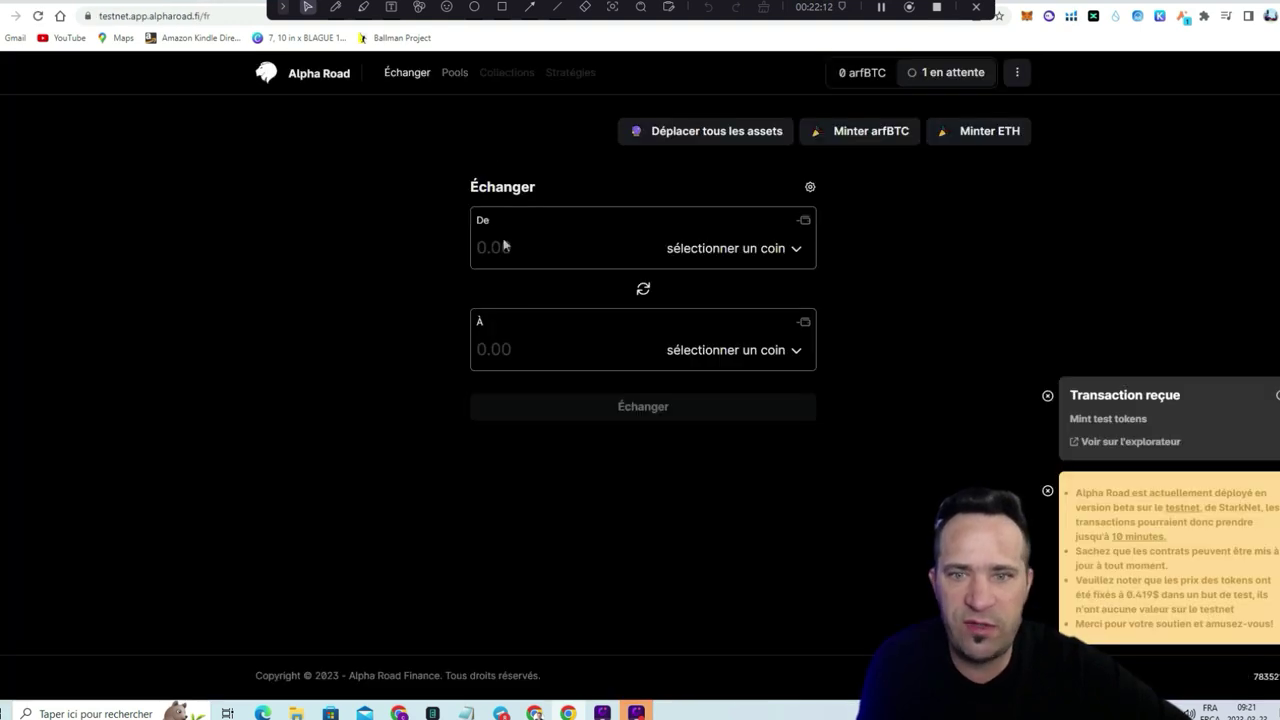
left_click(698, 248)
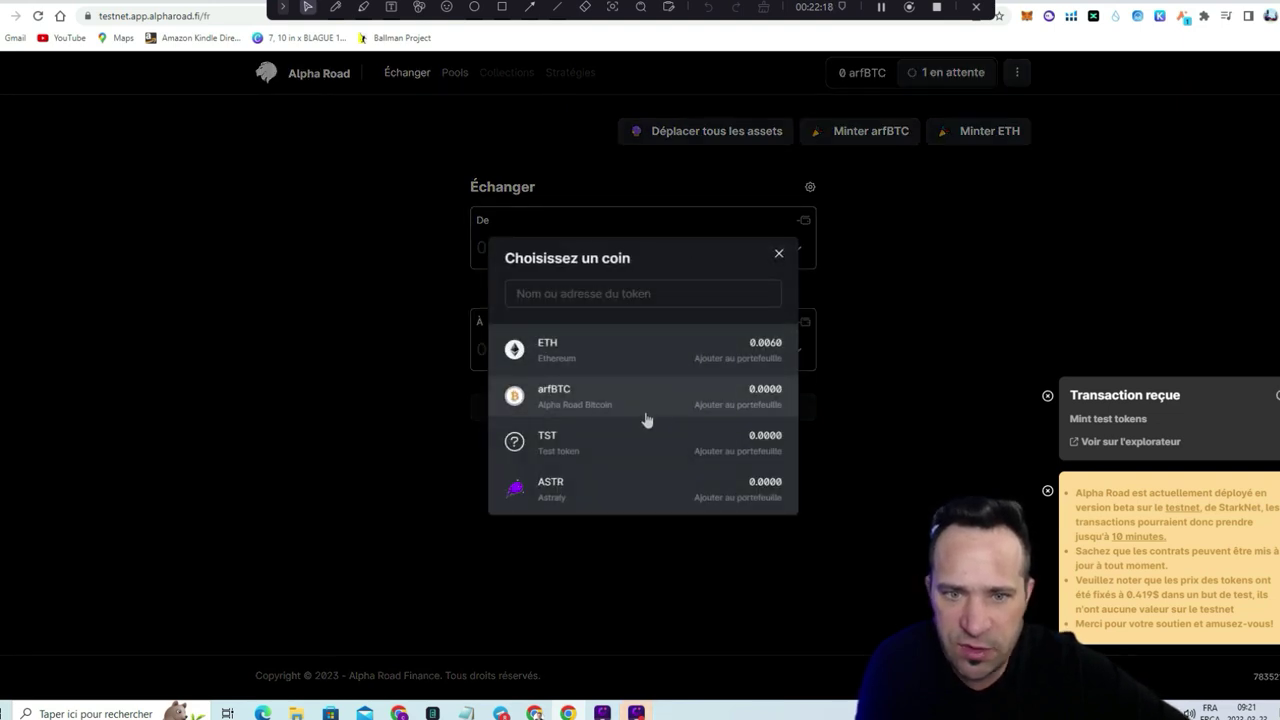
left_click(636, 362)
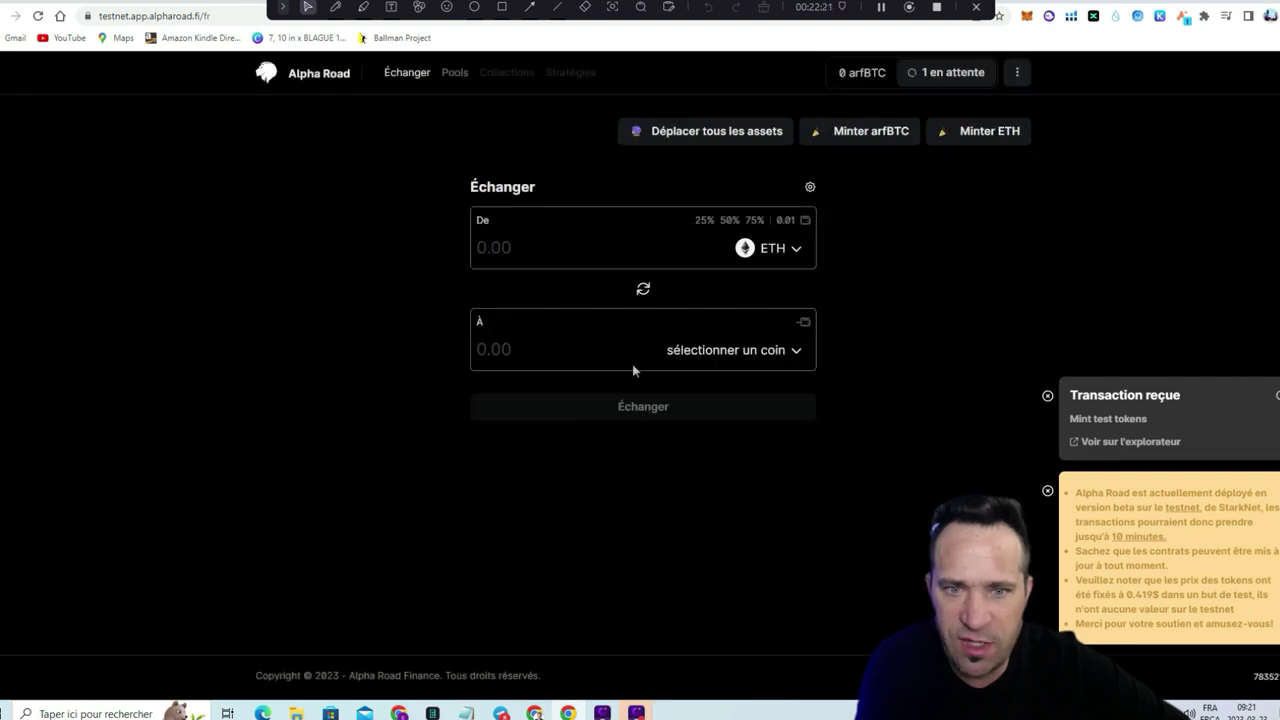
left_click(703, 221)
left_click(752, 356)
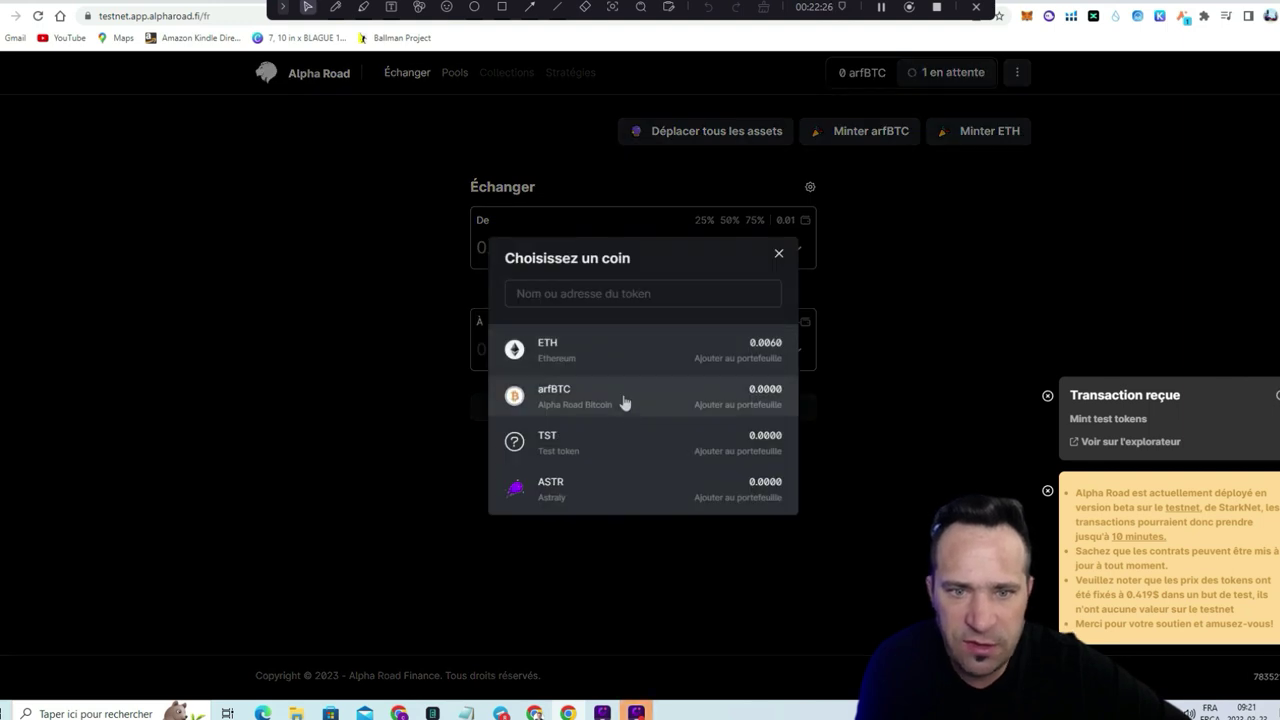
left_click(604, 445)
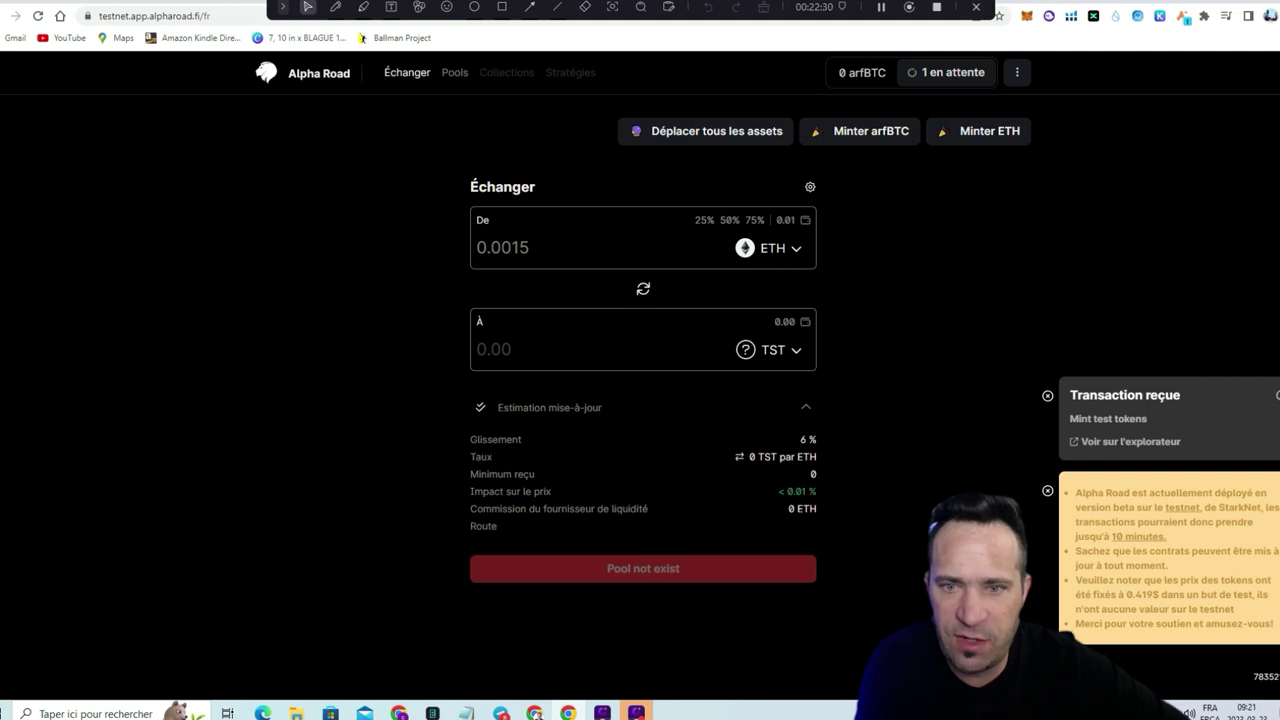
left_click(770, 350)
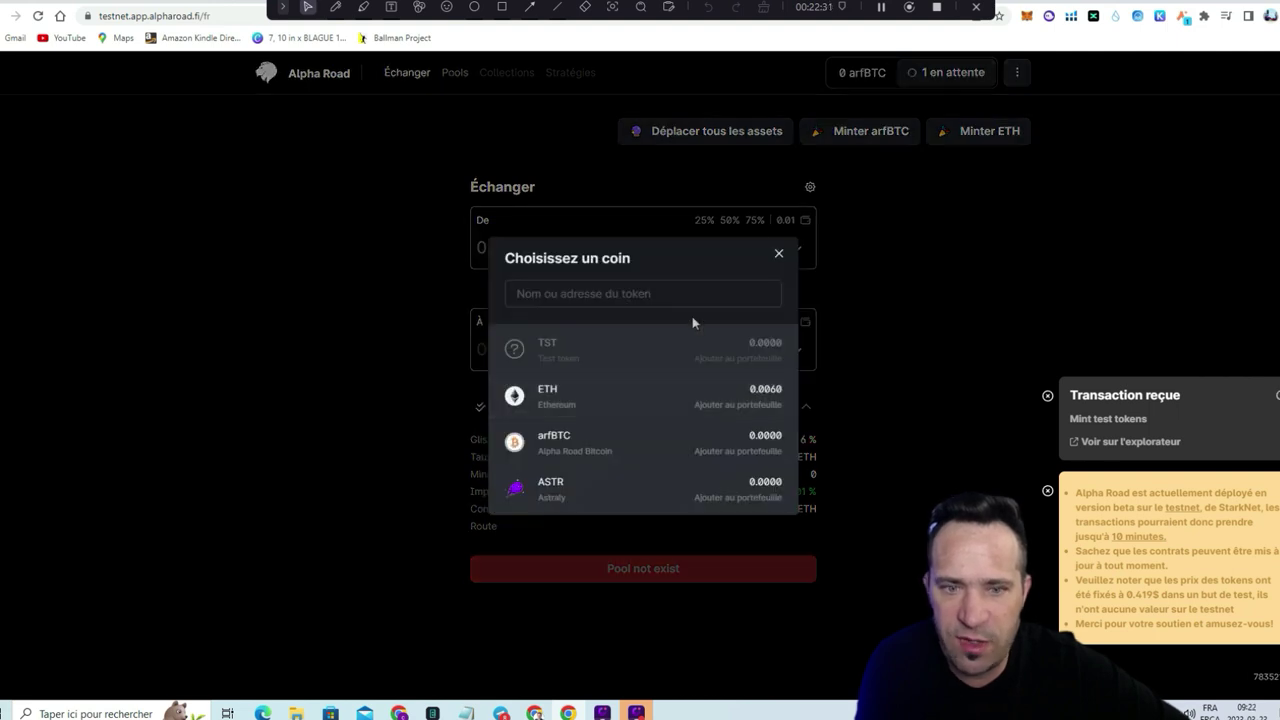
left_click(604, 486)
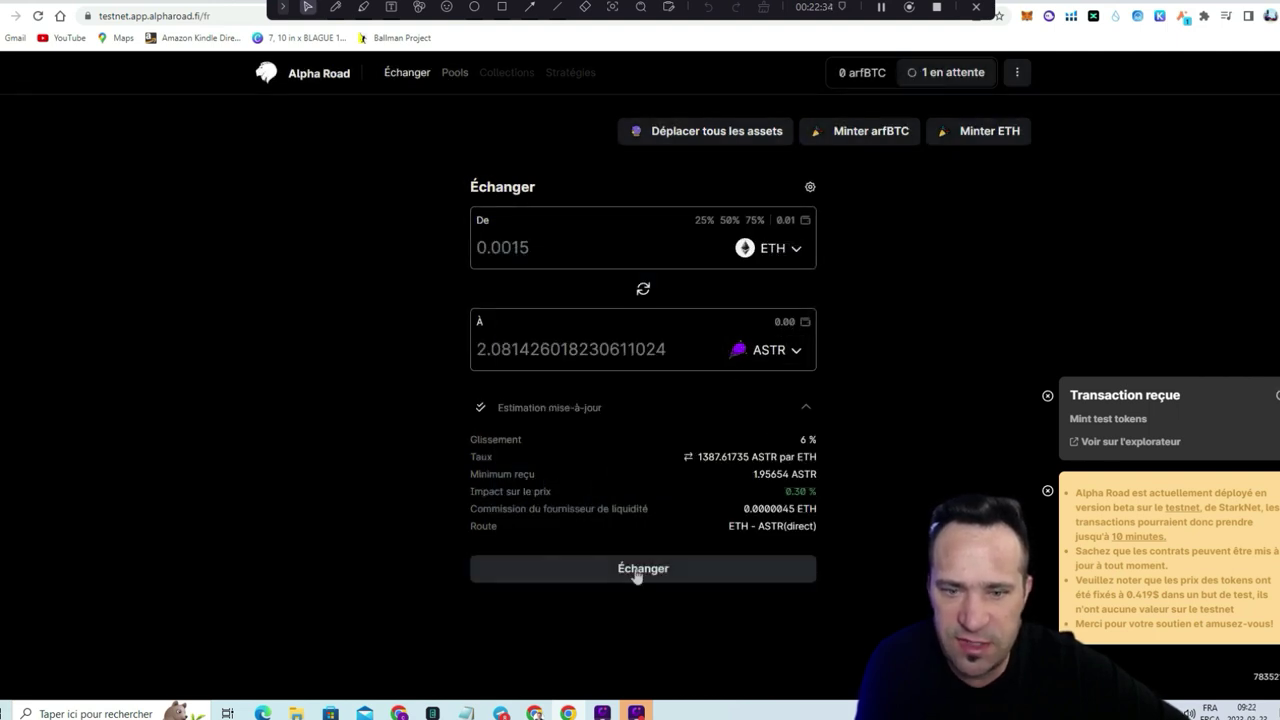
- Submit the ETH to ASTR swap on Alpha Road and confirm its approve and swap transactions in Argent X
left_click(634, 569)
left_click(633, 490)
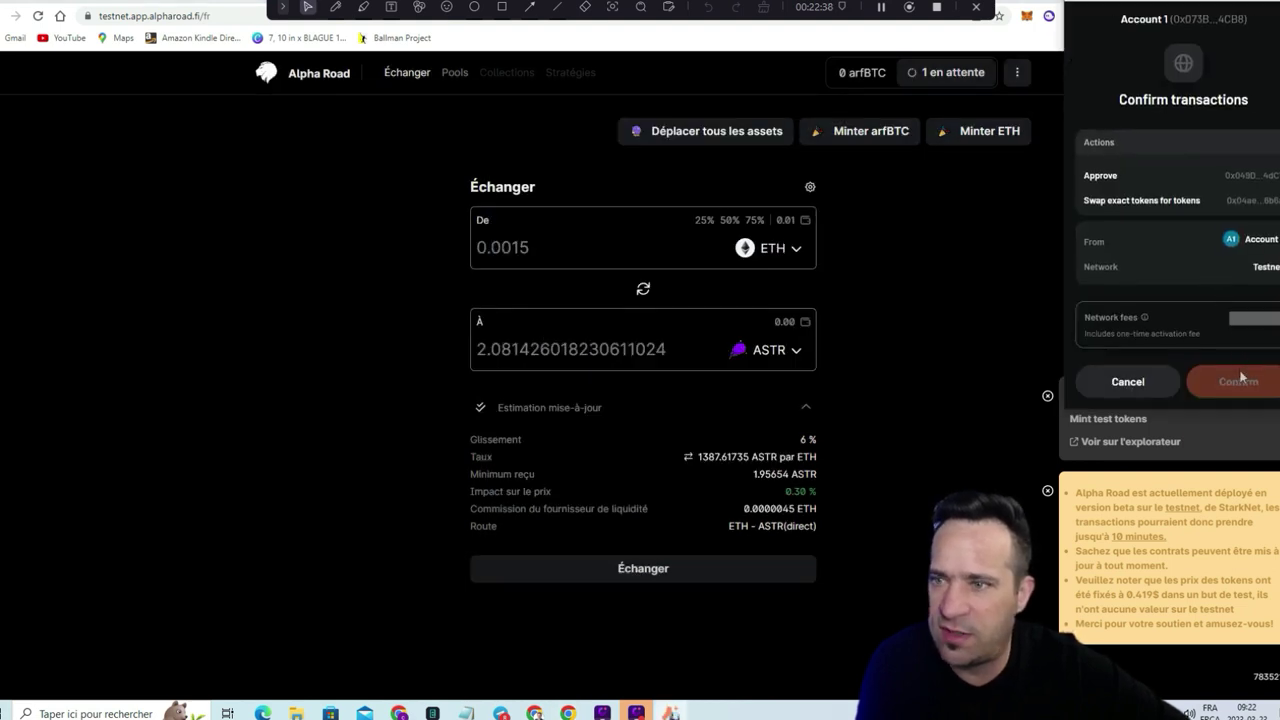
left_click(1237, 383)
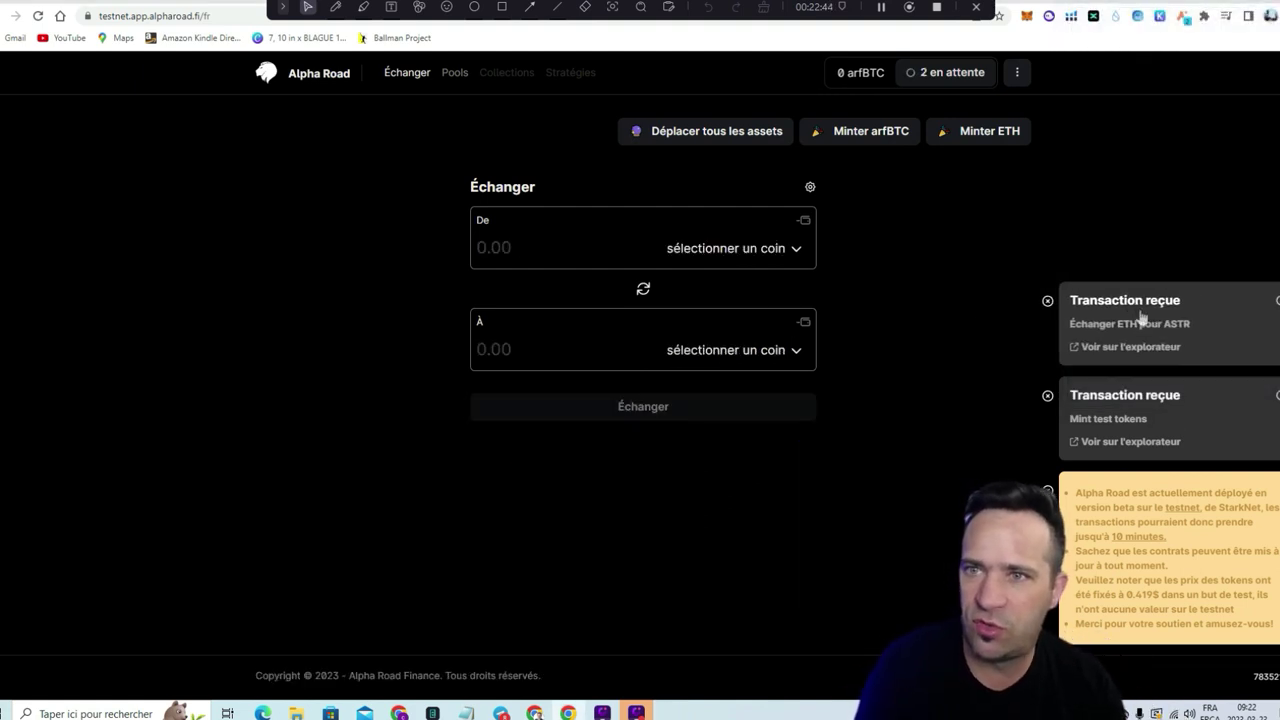
- View the list of all liquidity pools on Alpha Road
left_click(453, 73)
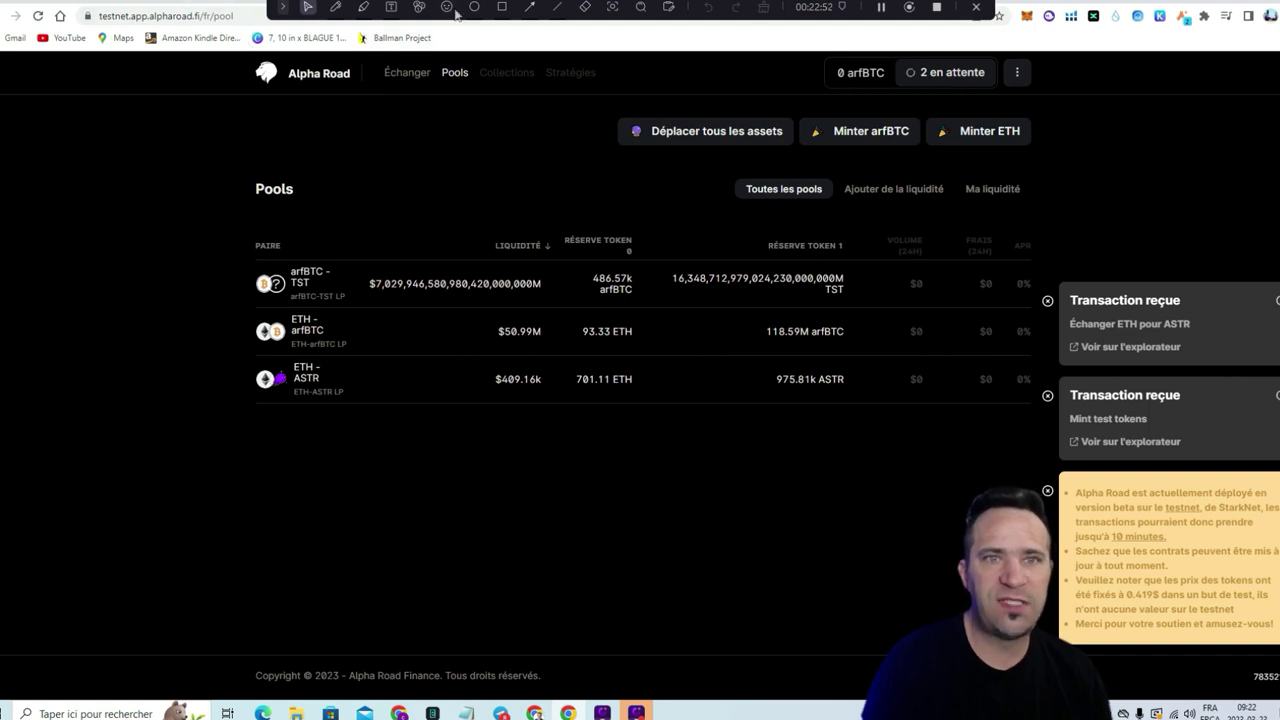
left_click_drag(459, 8, 485, 16)
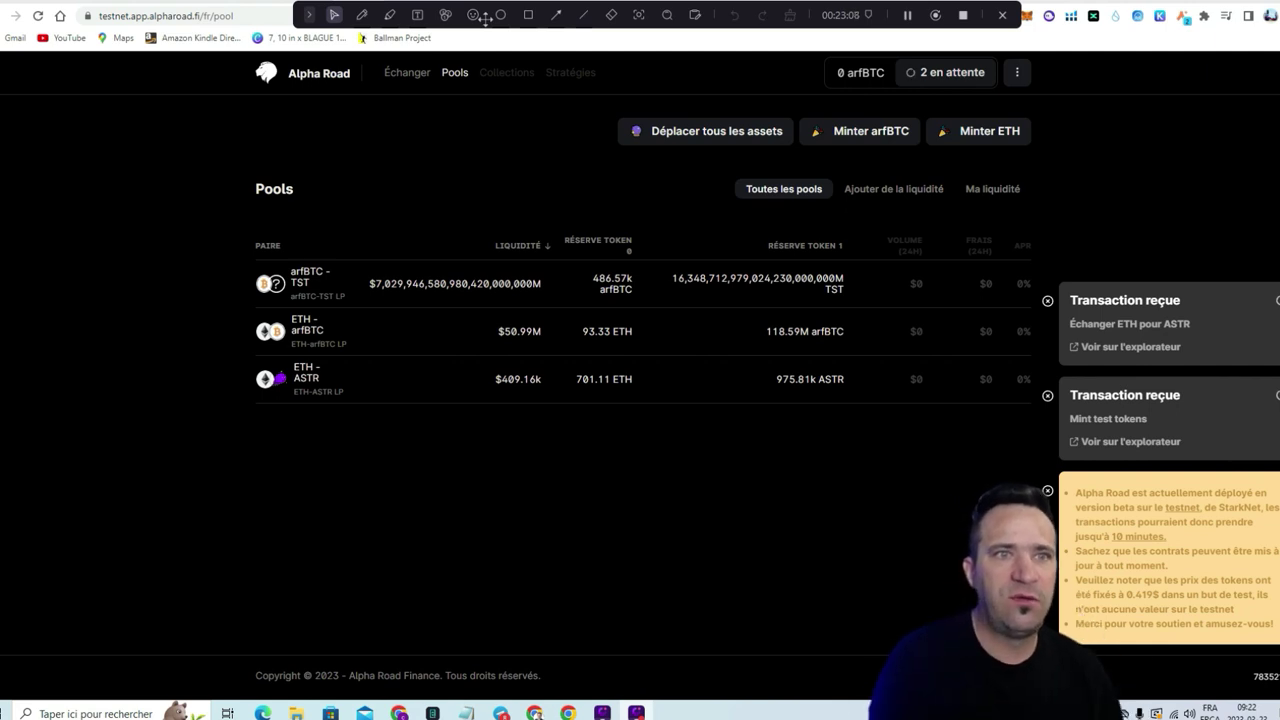
- Look through the open pages for the StarkNet Ecosystem's Alpha Road project, the StarkNet Goerli faucet and the starknet.id domain search
mouse_move(316, 3)
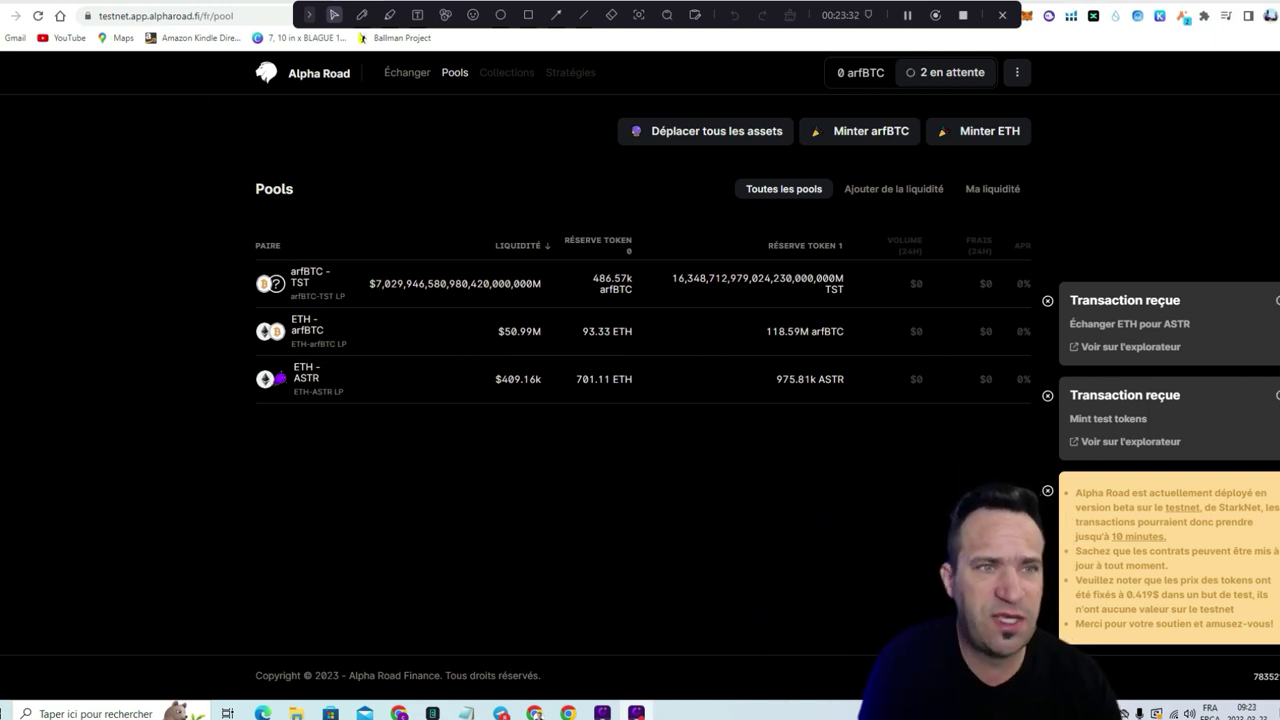
left_click(211, 2)
key("ctrl+Tab")
key("ctrl+Tab")
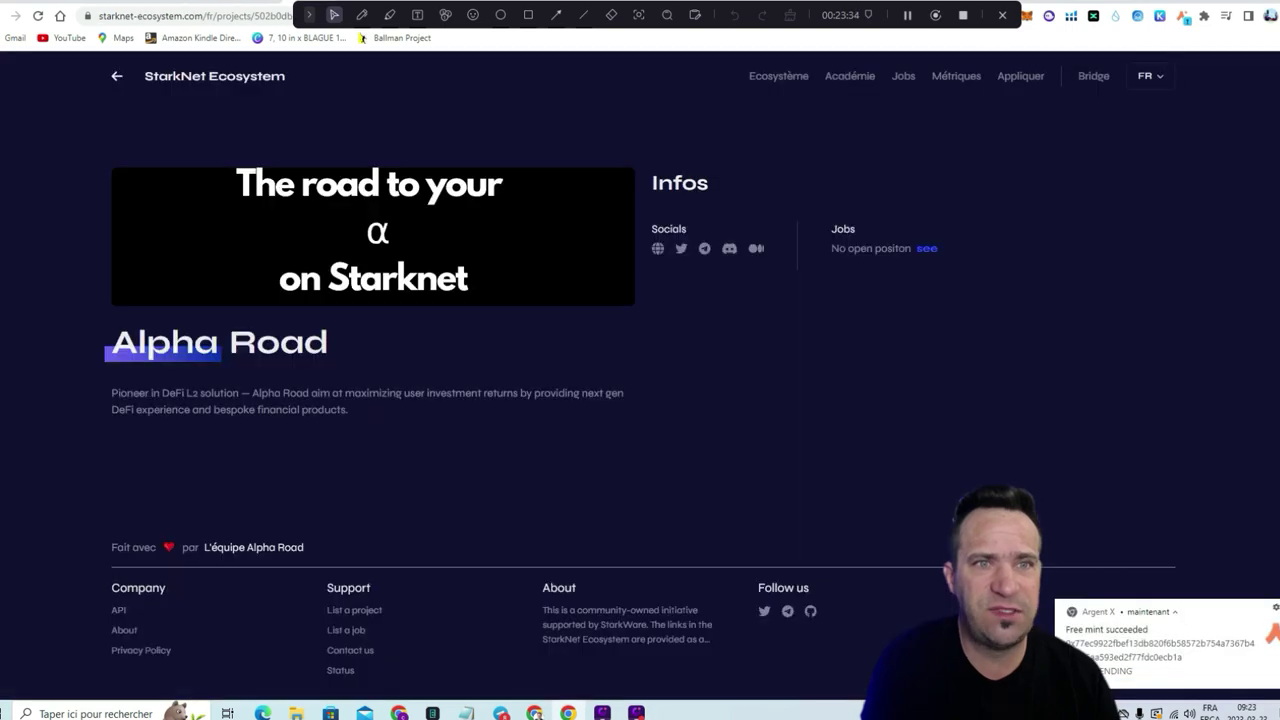
key("ctrl+Tab")
key("ctrl+Tab")
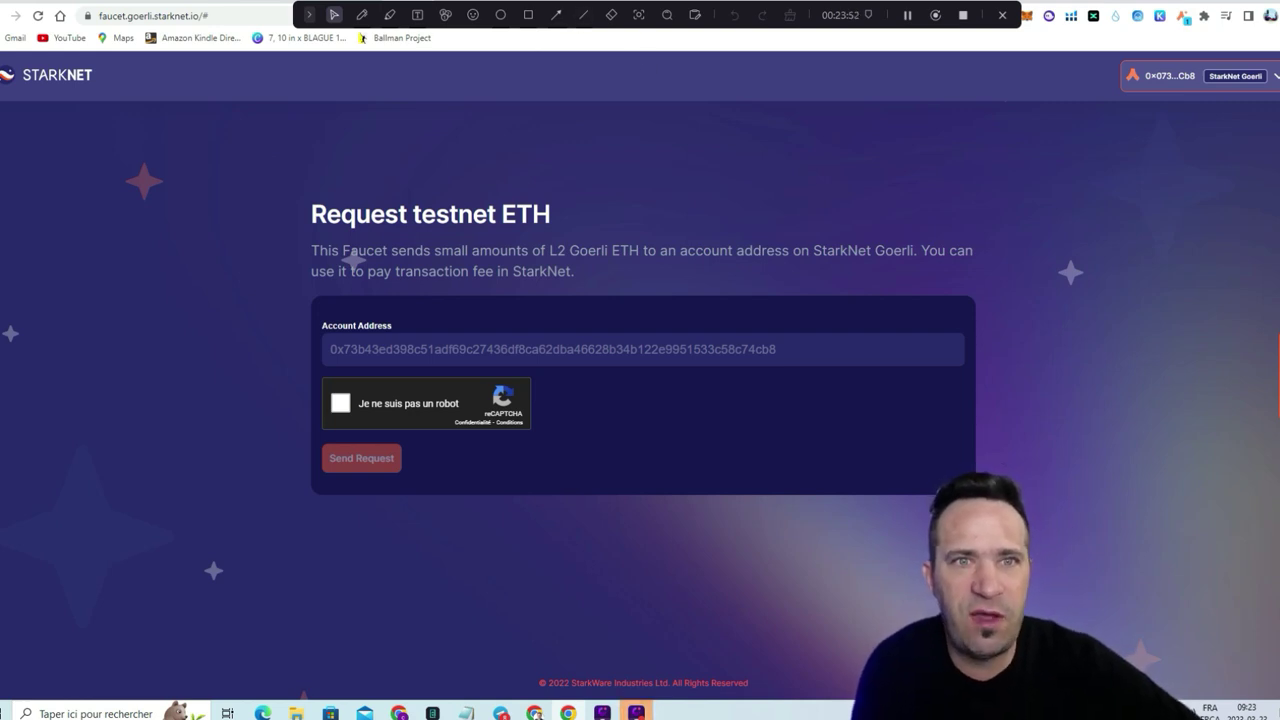
key("ctrl+Tab")
key("ctrl+Tab")
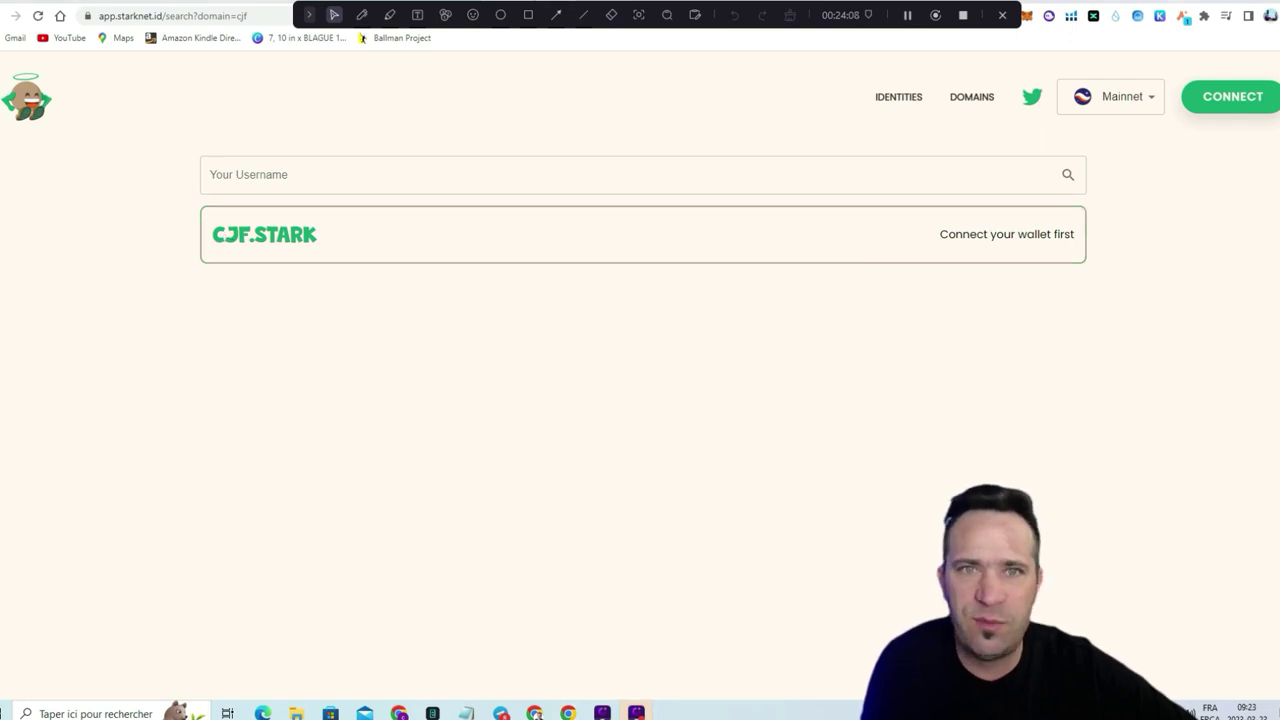
- View the MELD testnet wallet and read the Medium article on the MELD public testnet down to its access instructions
left_click(248, 1)
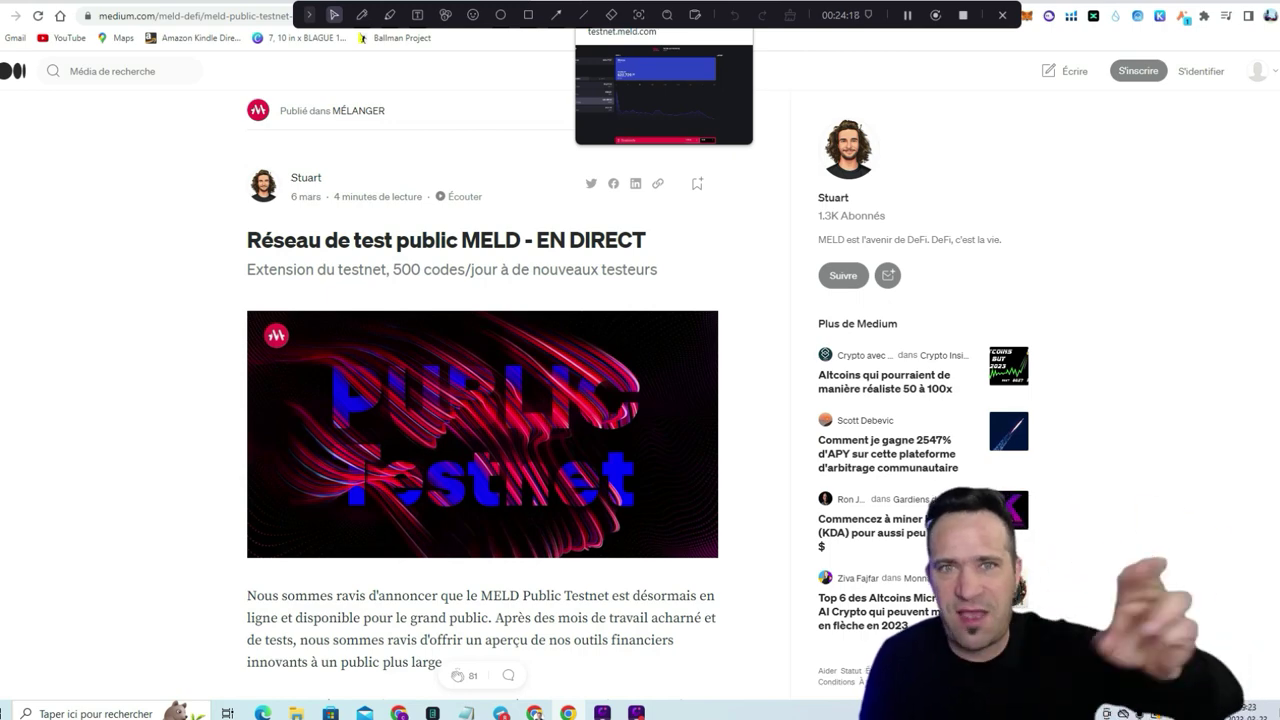
left_click(620, 12)
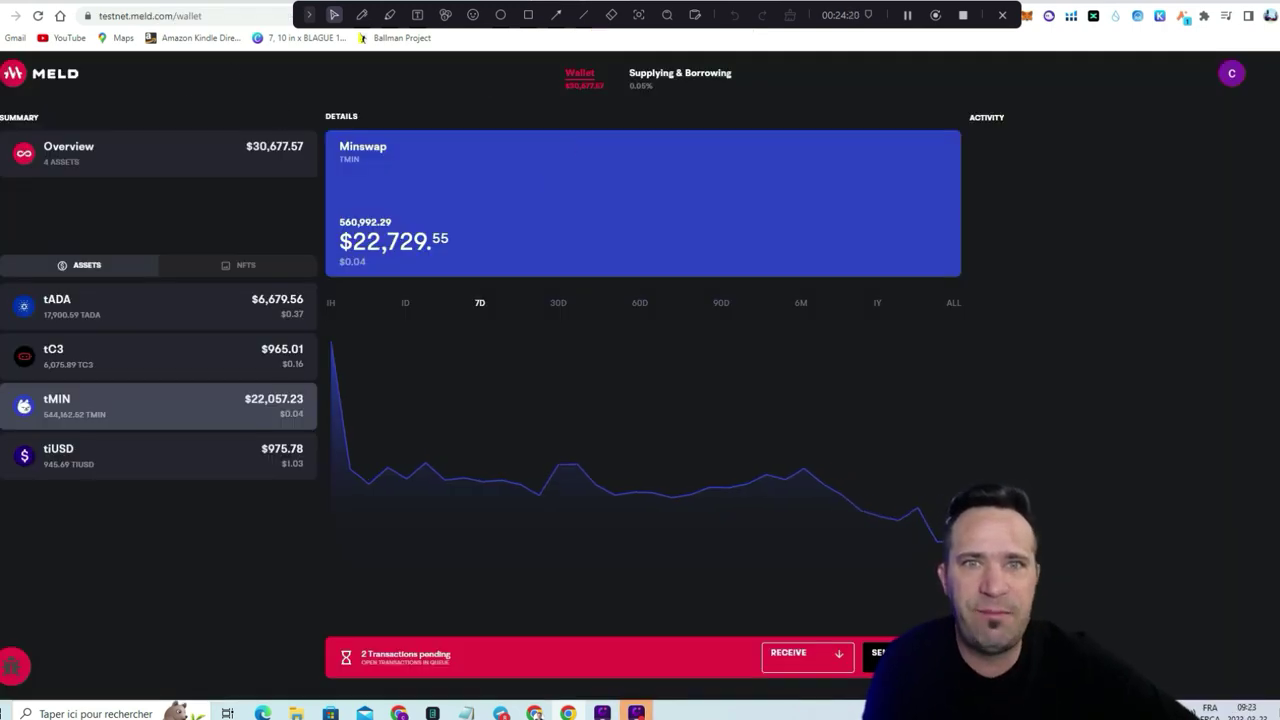
key("ctrl+Tab")
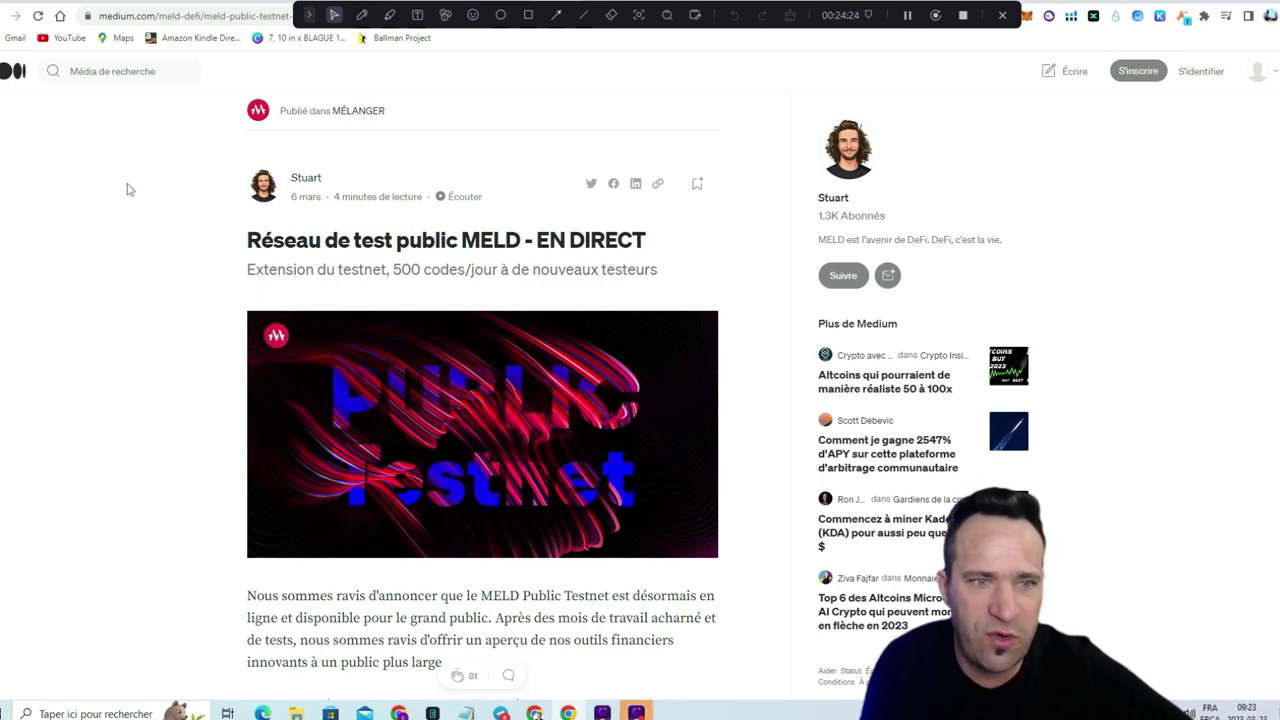
scroll(194, 243, "down", 3)
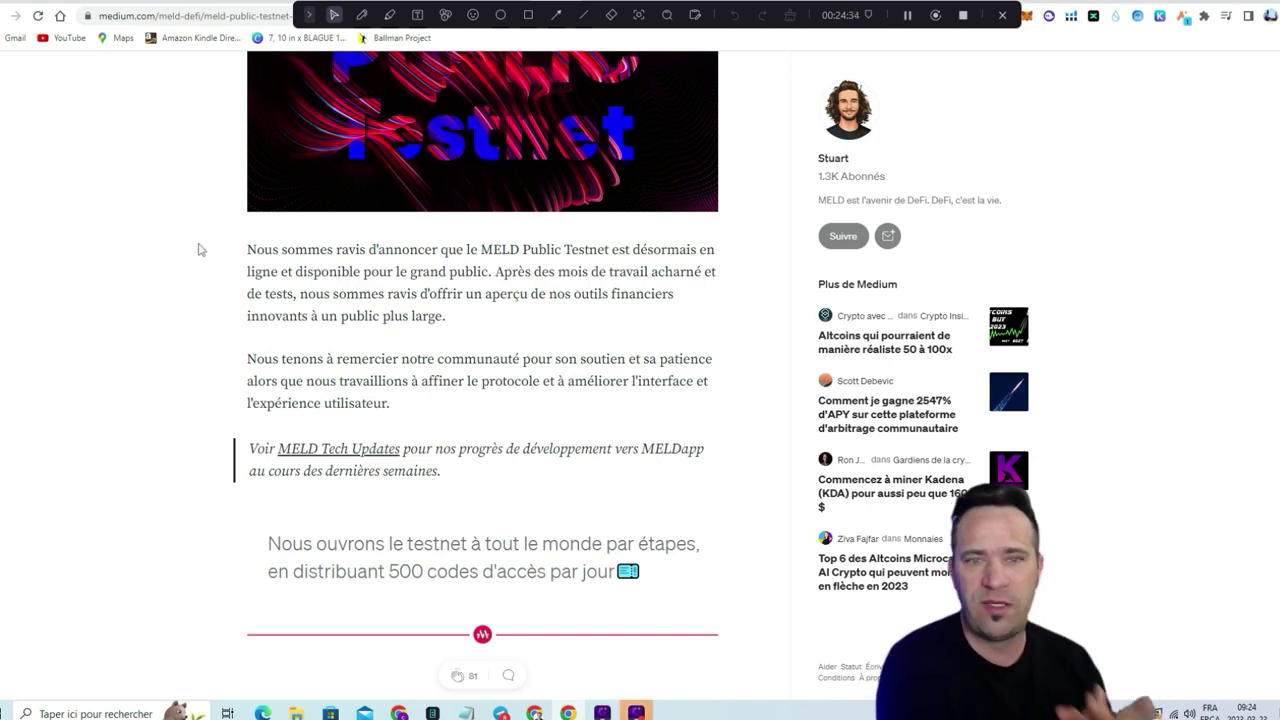
scroll(160, 326, "down", 6)
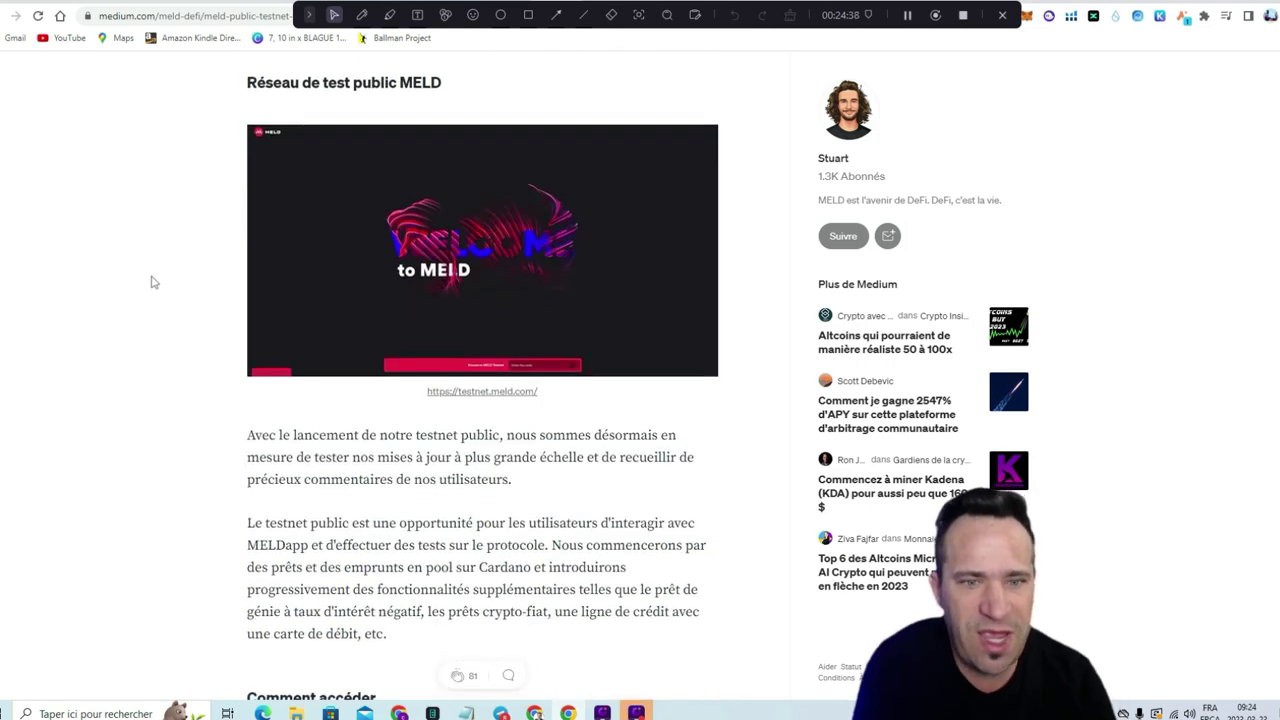
scroll(151, 280, "down", 3)
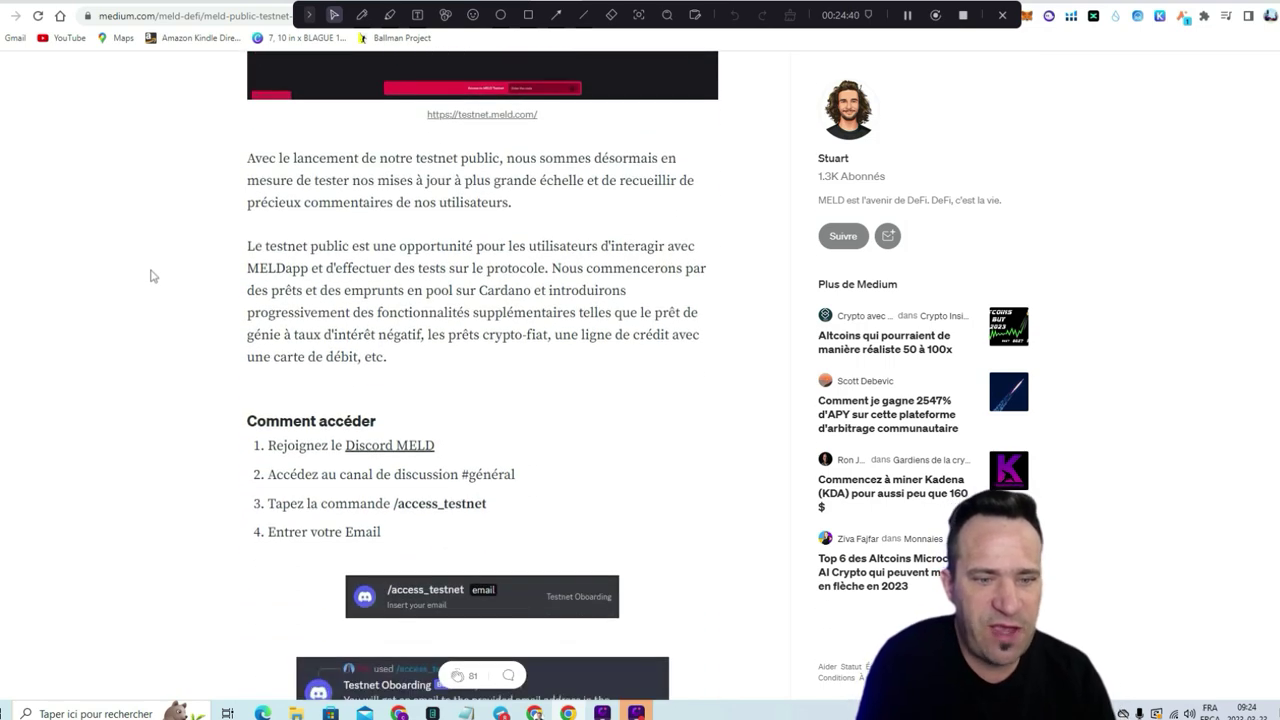